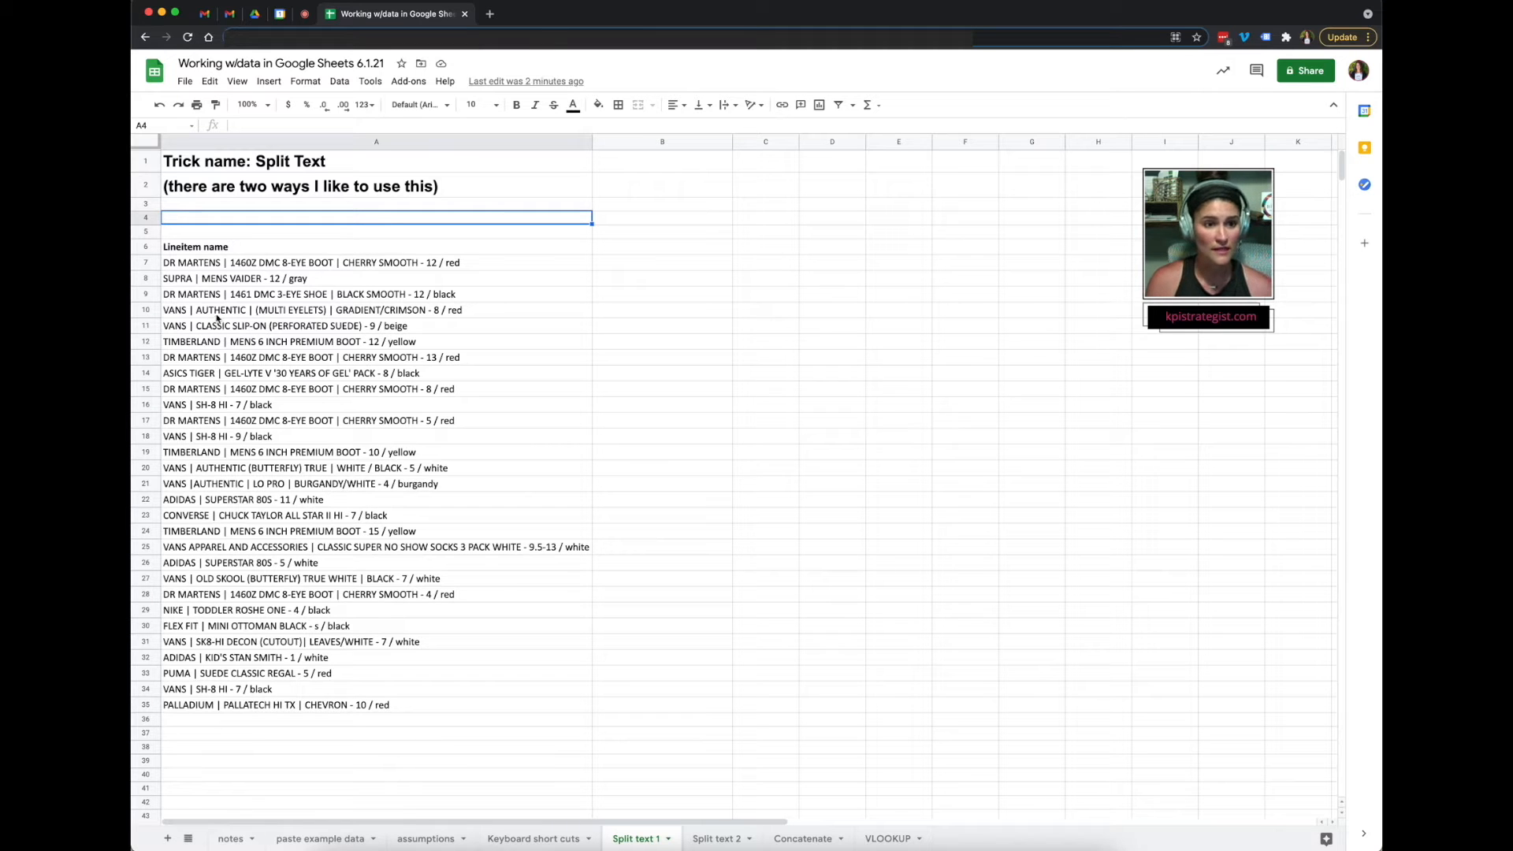
Examine the line item names in column A, including the pipe character that separates brand and product in A7.
{"action": "left_click", "coordinate": [246, 267]}
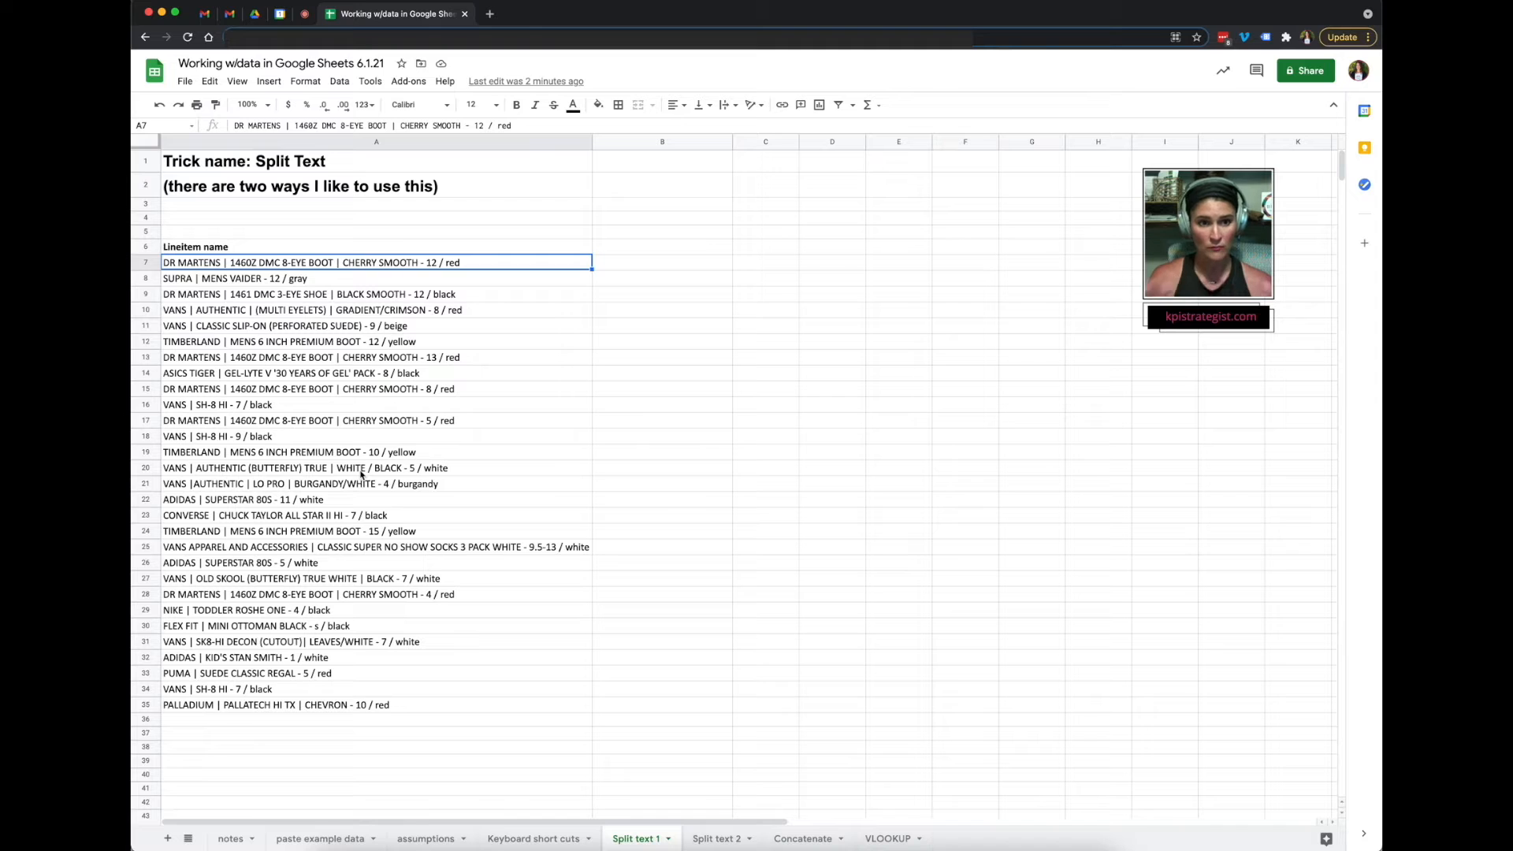
{"action": "left_click", "coordinate": [225, 326]}
{"action": "left_click", "coordinate": [210, 265]}
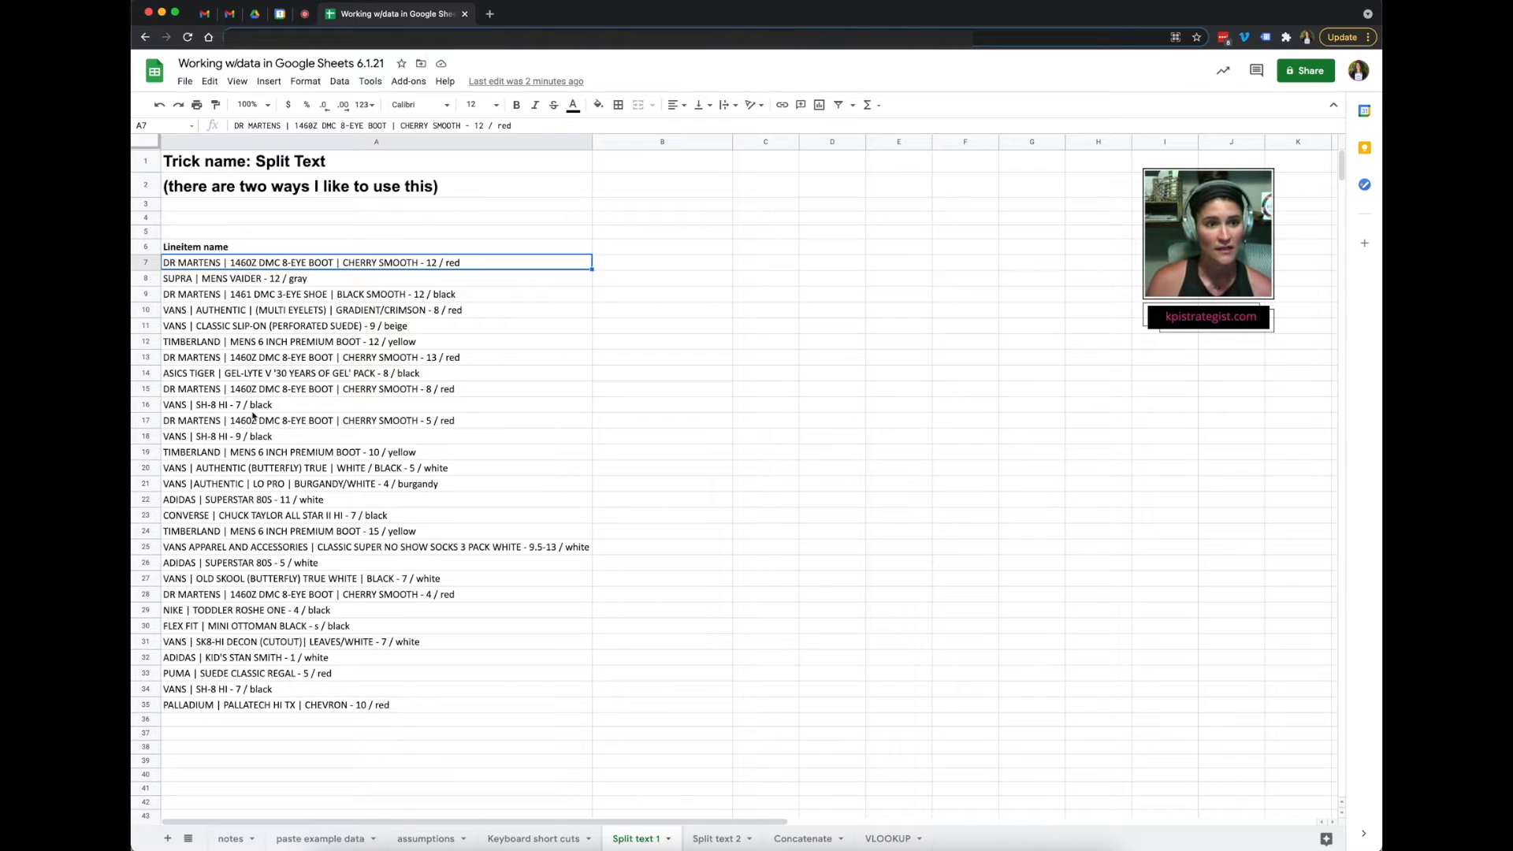
{"action": "left_click", "coordinate": [252, 408]}
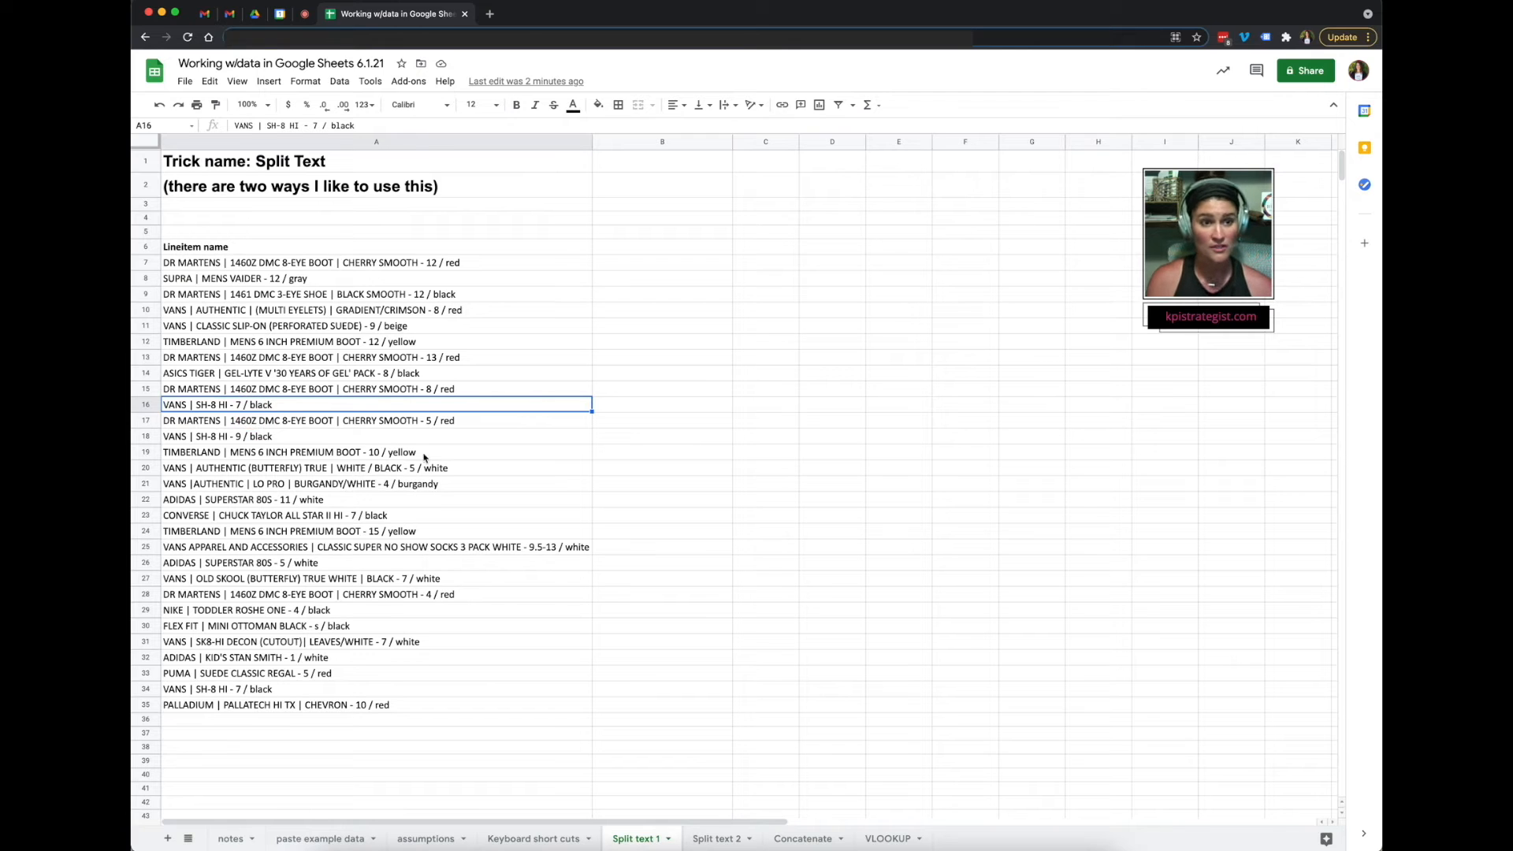
{"action": "left_click", "coordinate": [293, 231]}
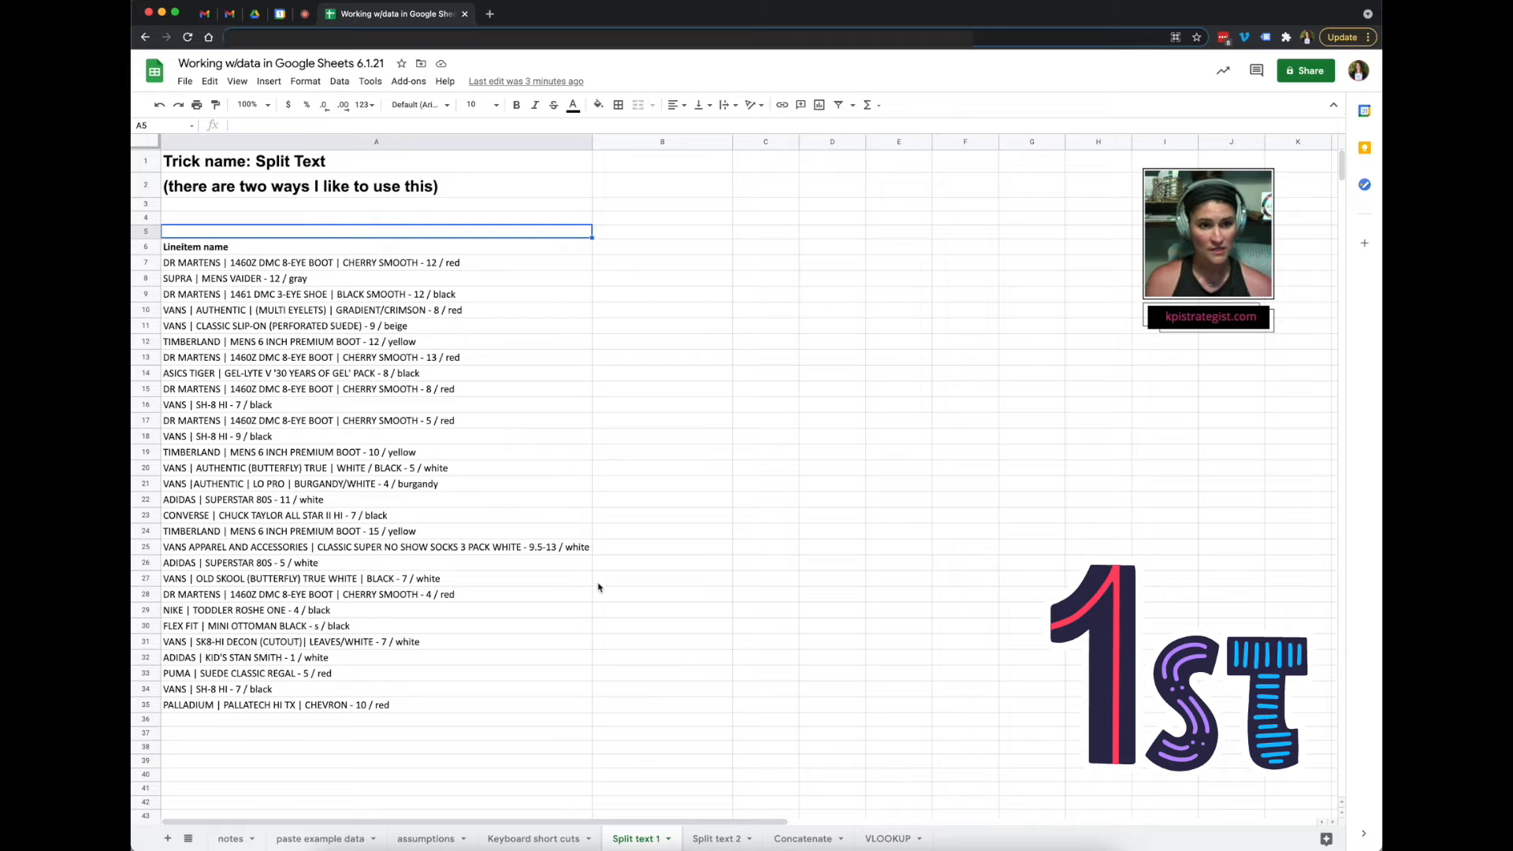
{"action": "left_click", "coordinate": [217, 265]}
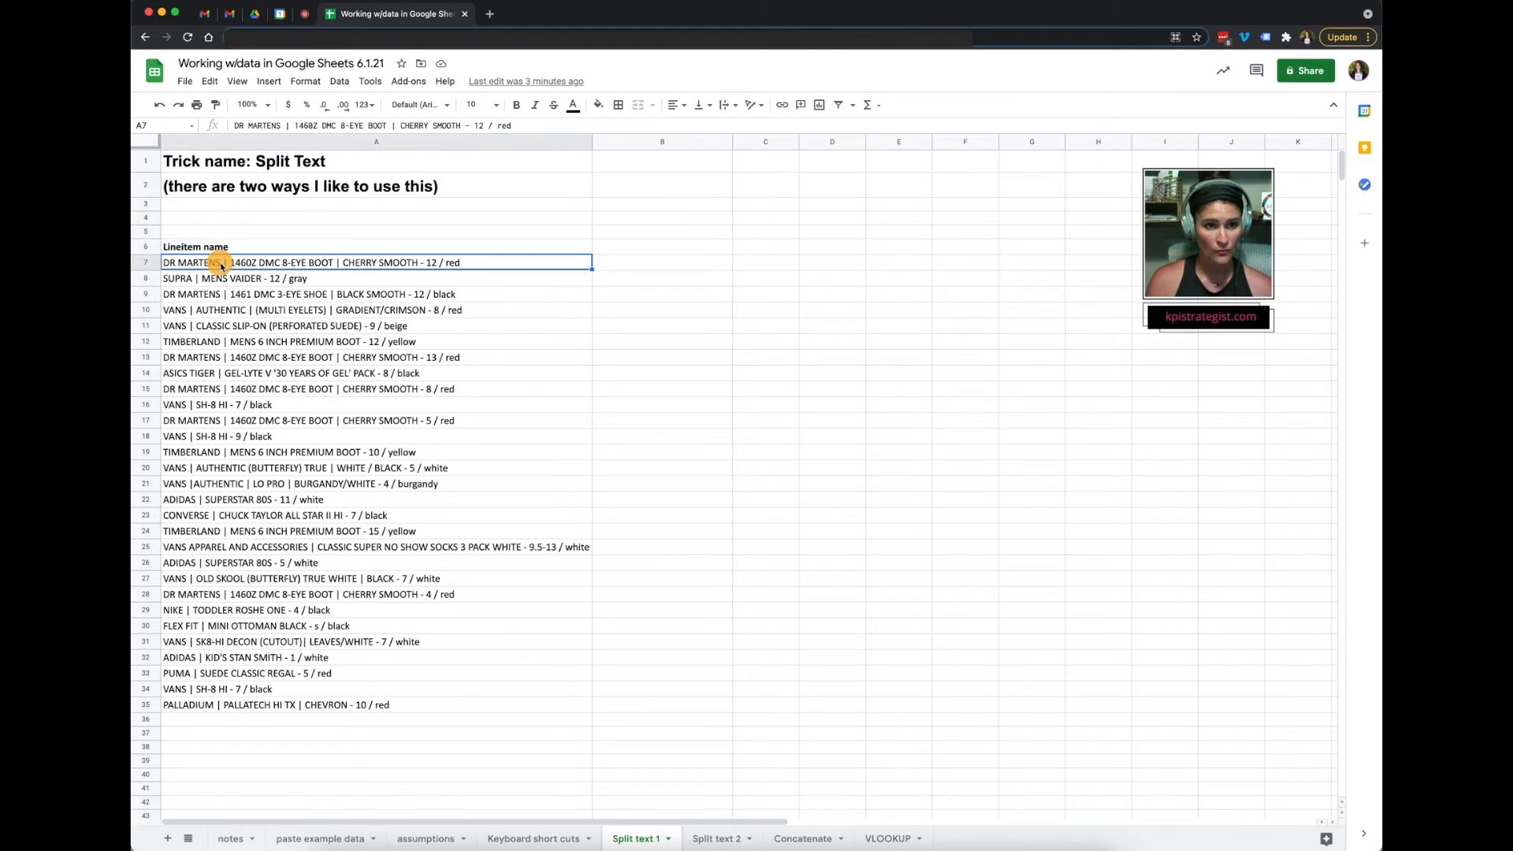
{"action": "left_click", "coordinate": [288, 126]}
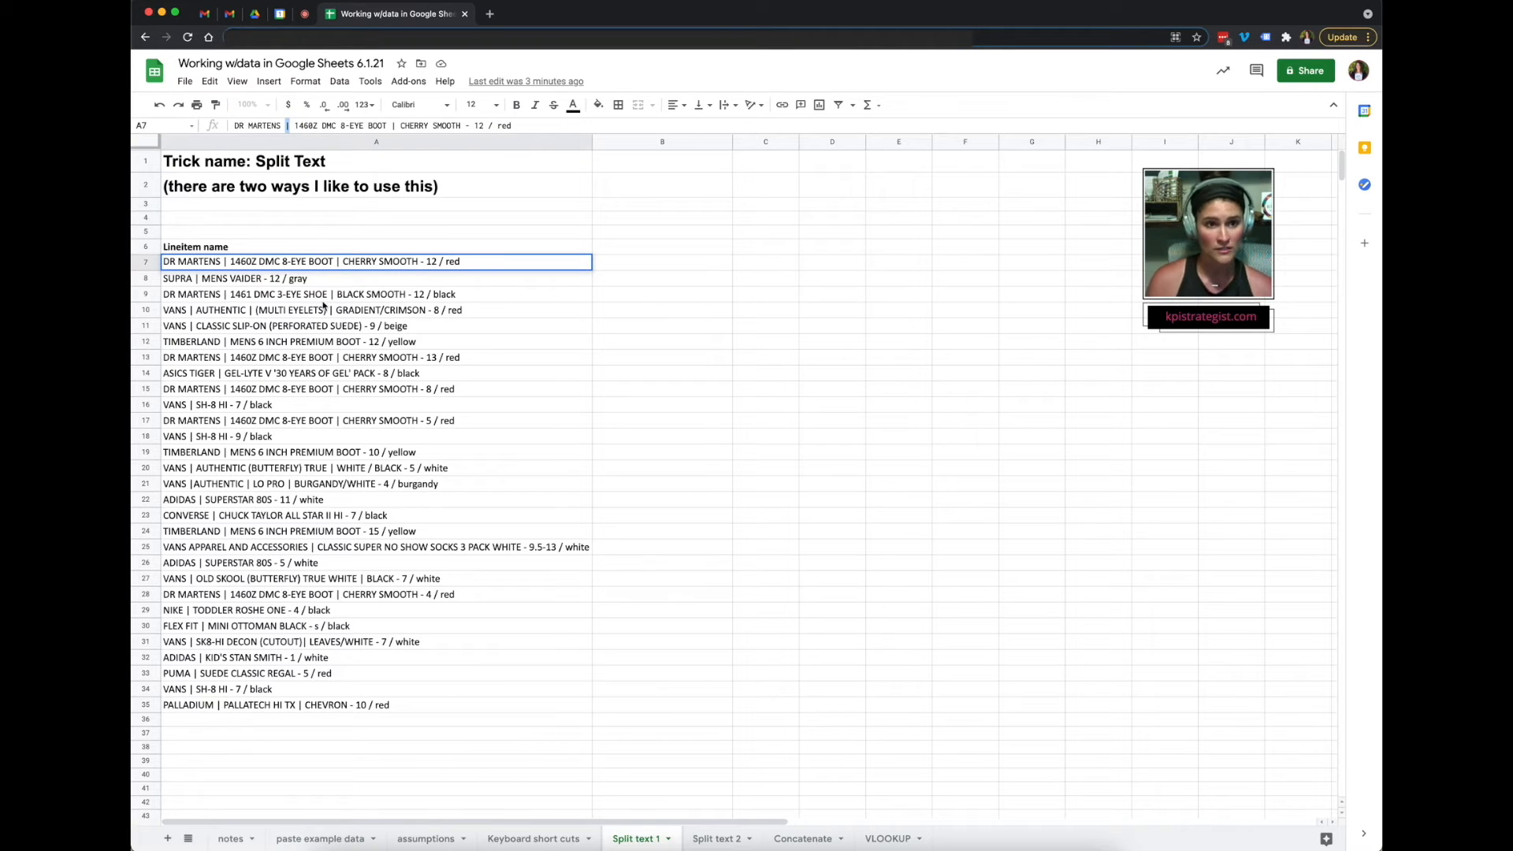
{"action": "left_click", "coordinate": [244, 581]}
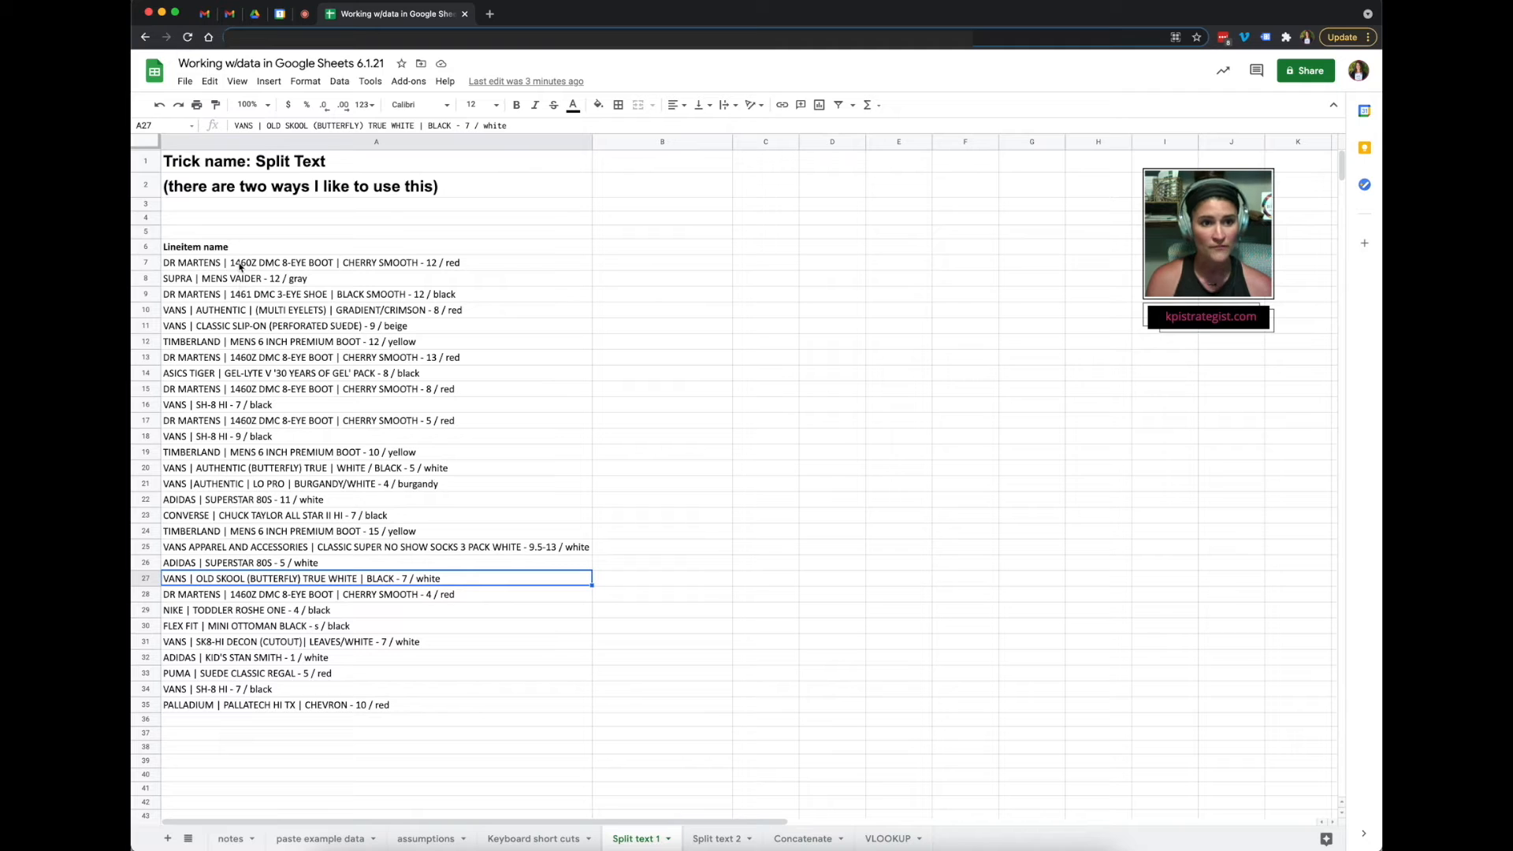
Split the line item names in A7:A35 into columns, using | as the custom separator.
{"action": "left_click_drag", "start_coordinate": [241, 266], "coordinate": [268, 708]}
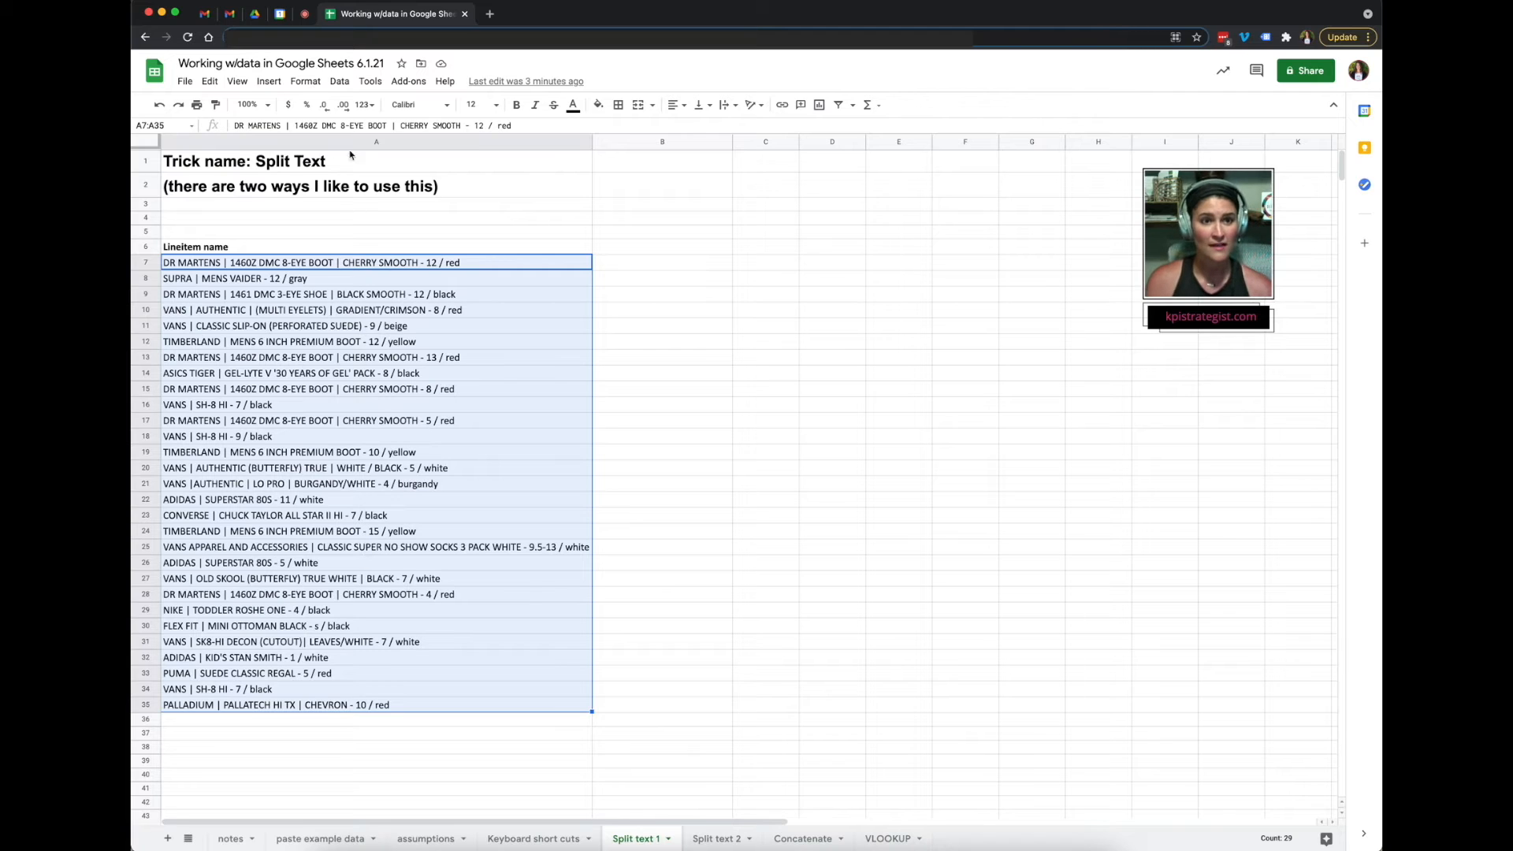
{"action": "left_click", "coordinate": [341, 82]}
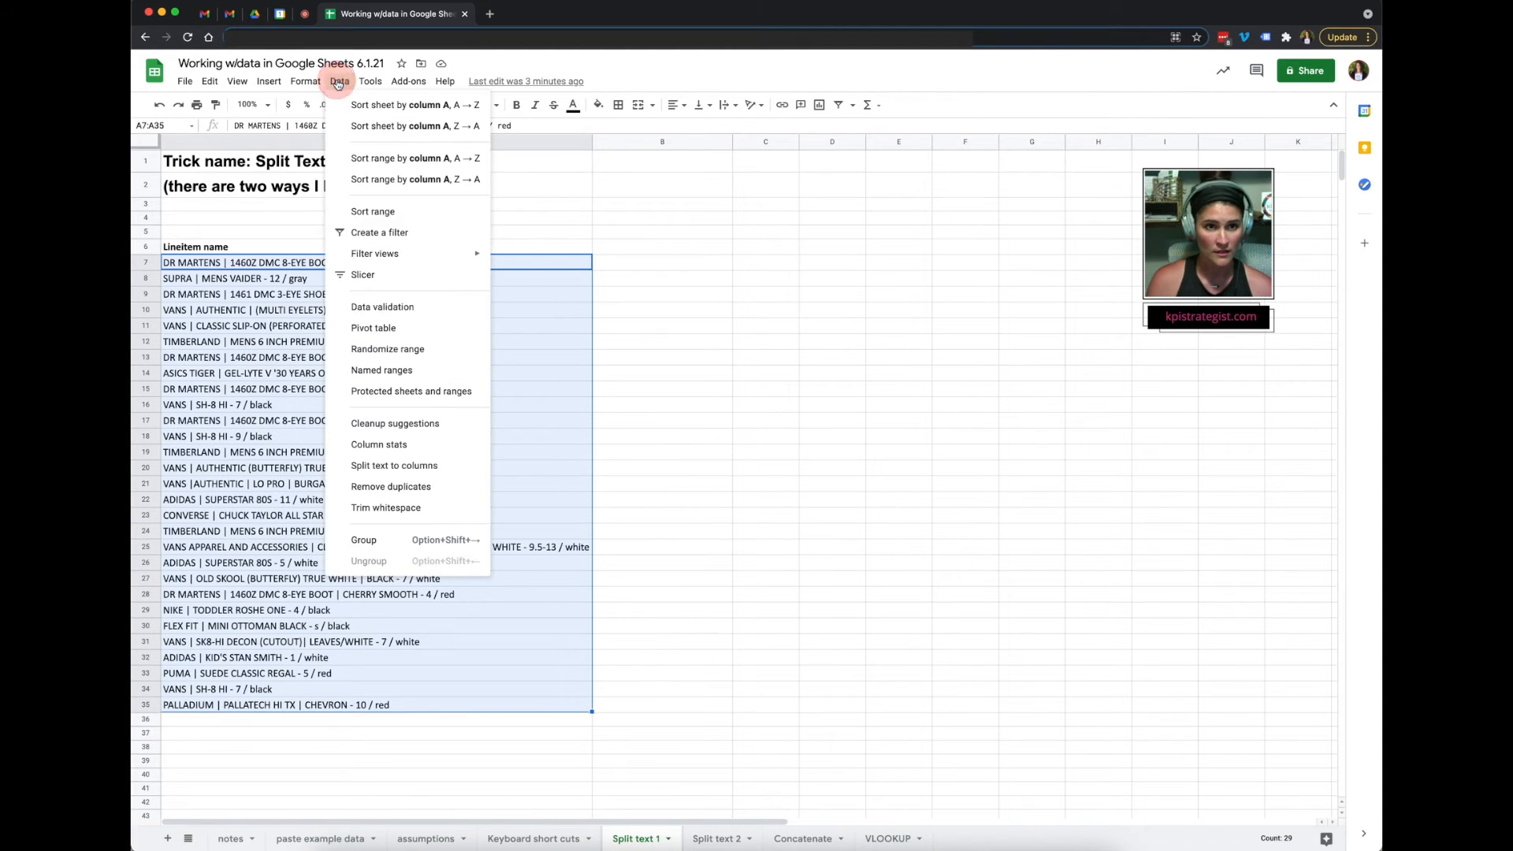
{"action": "left_click", "coordinate": [387, 467]}
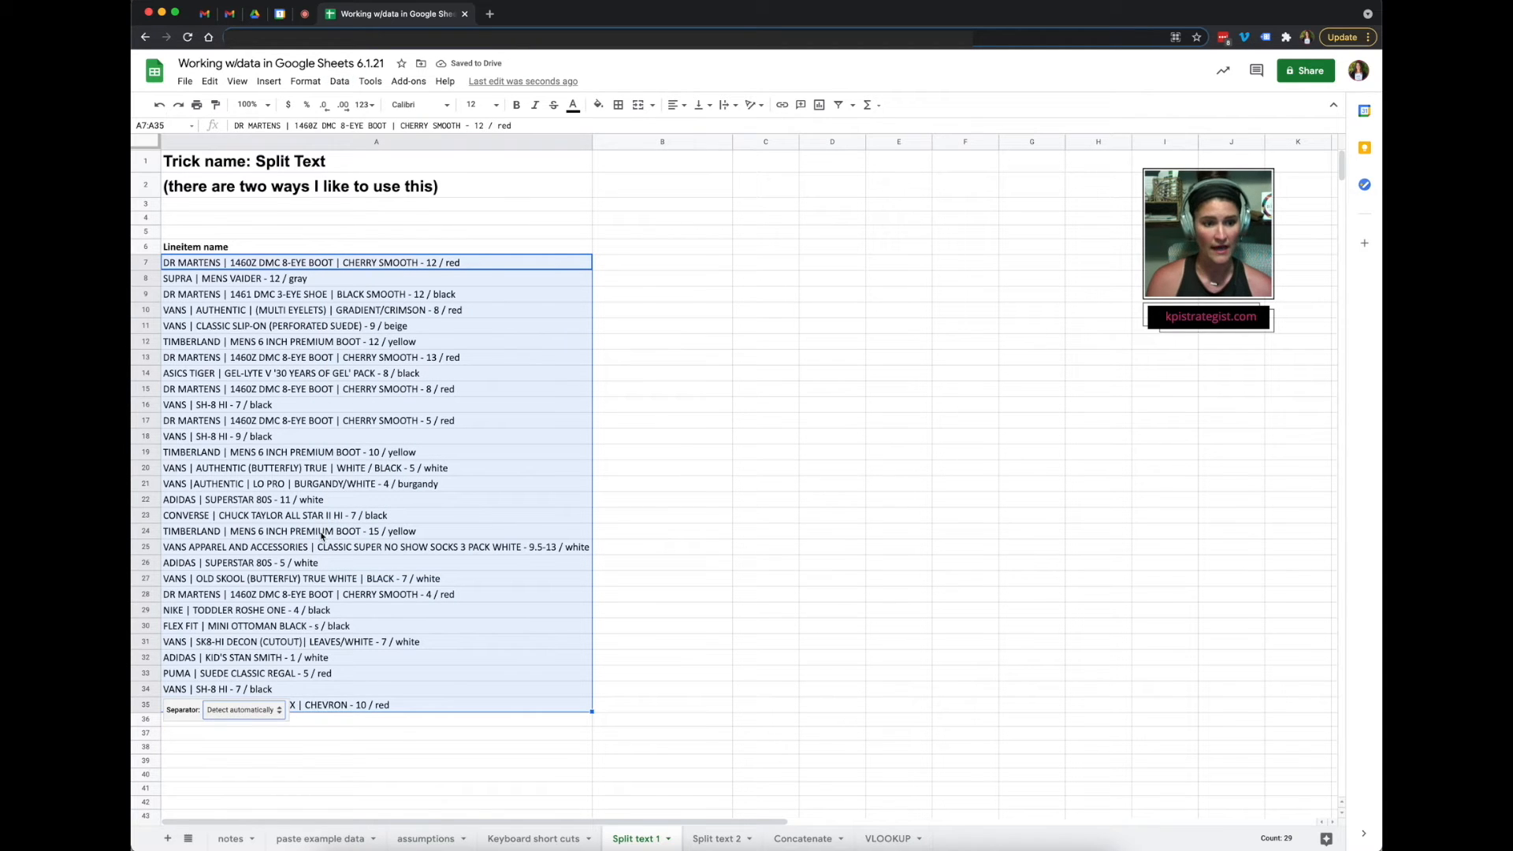
{"action": "left_click", "coordinate": [271, 714]}
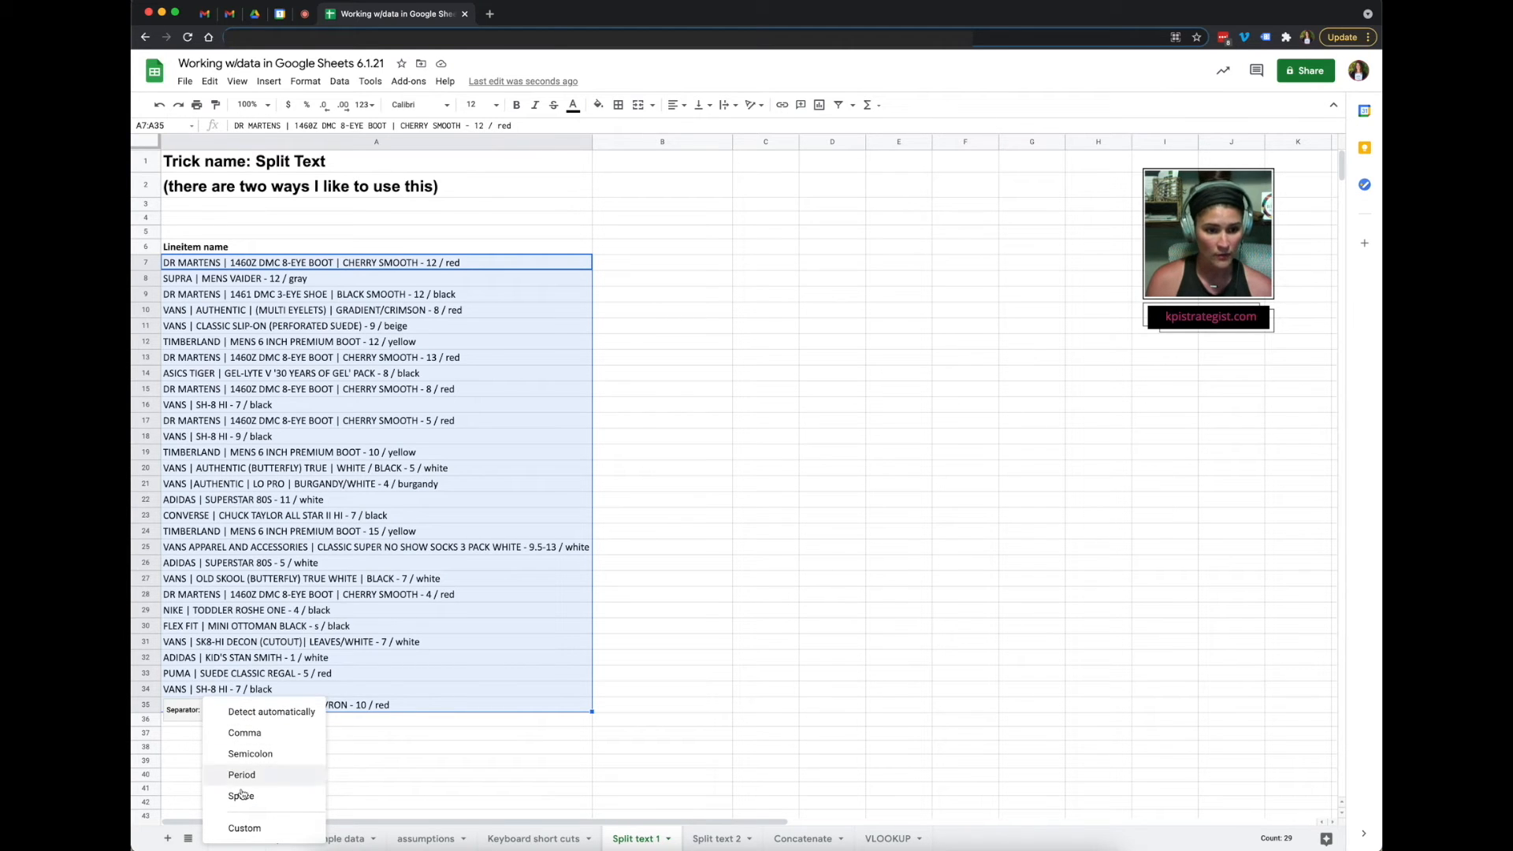
{"action": "left_click", "coordinate": [260, 833]}
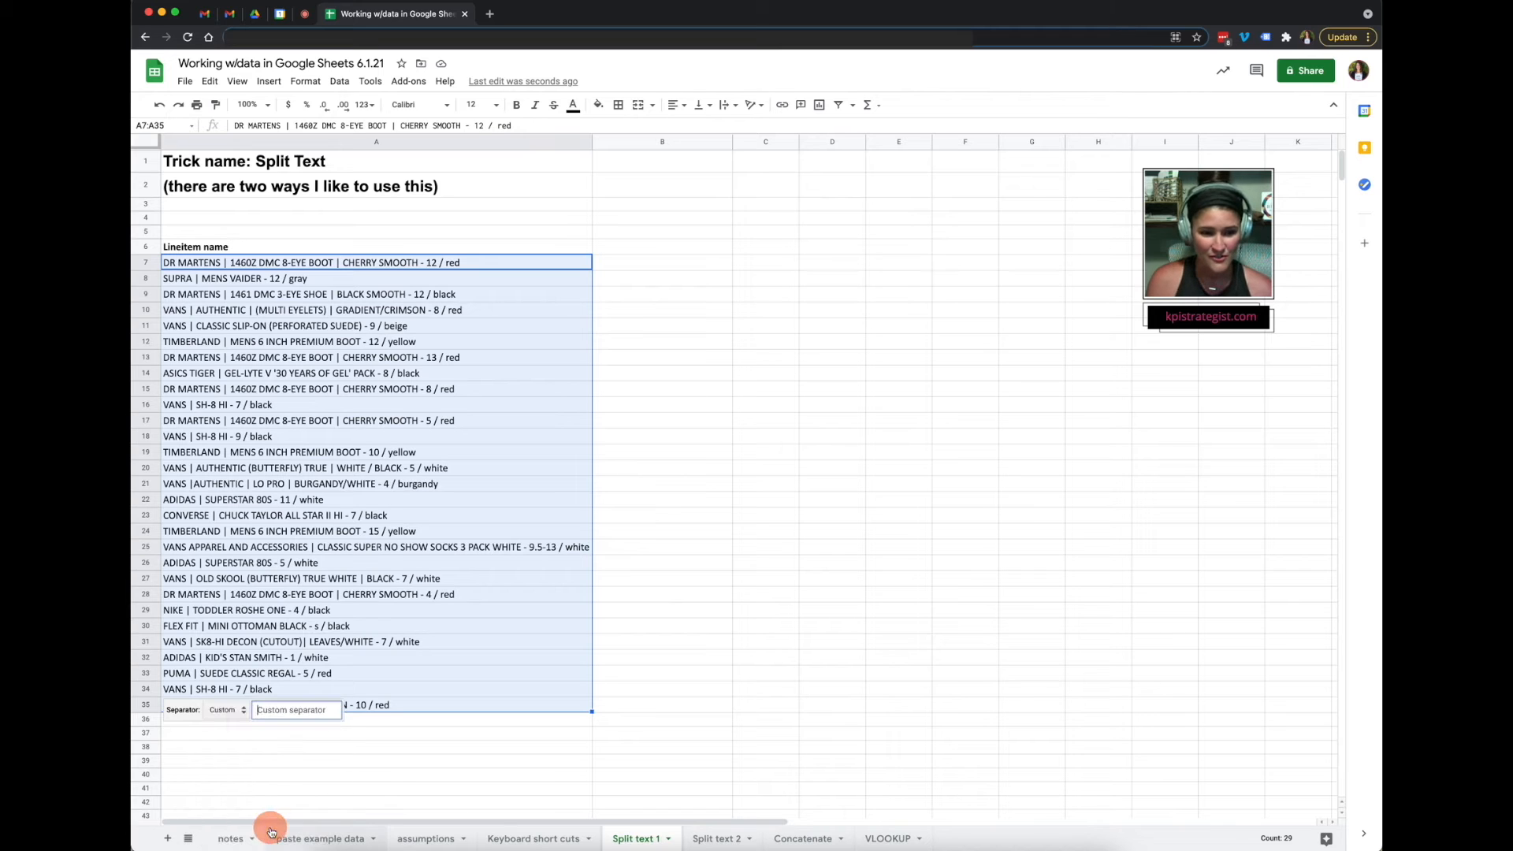
{"action": "left_click", "coordinate": [297, 710]}
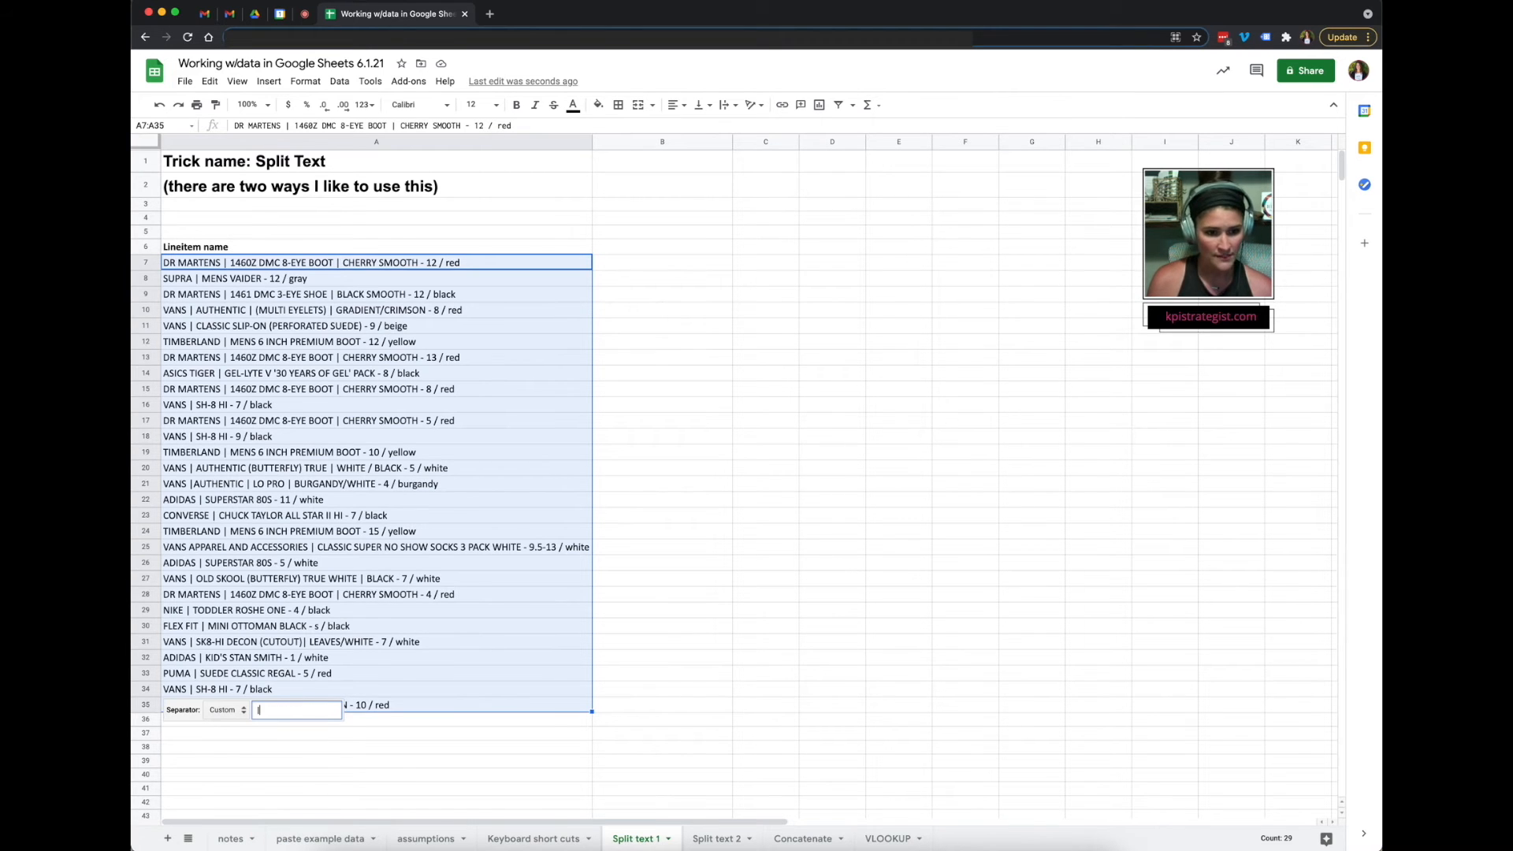
{"action": "type", "text": "|"}
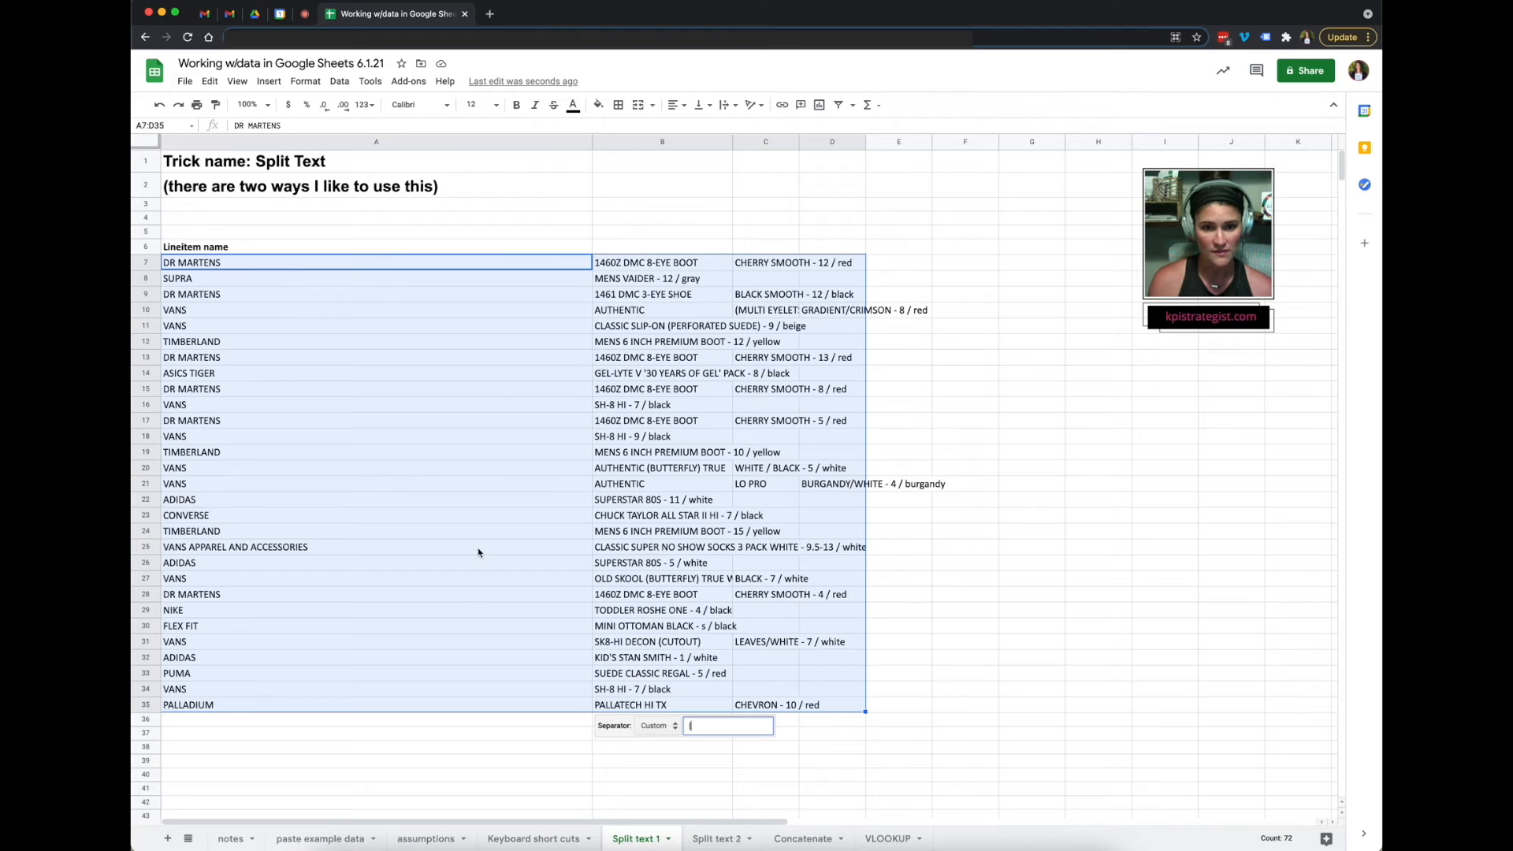
Try # as the custom separator for the split, and set it back to |.
{"action": "key", "text": "BackSpace"}
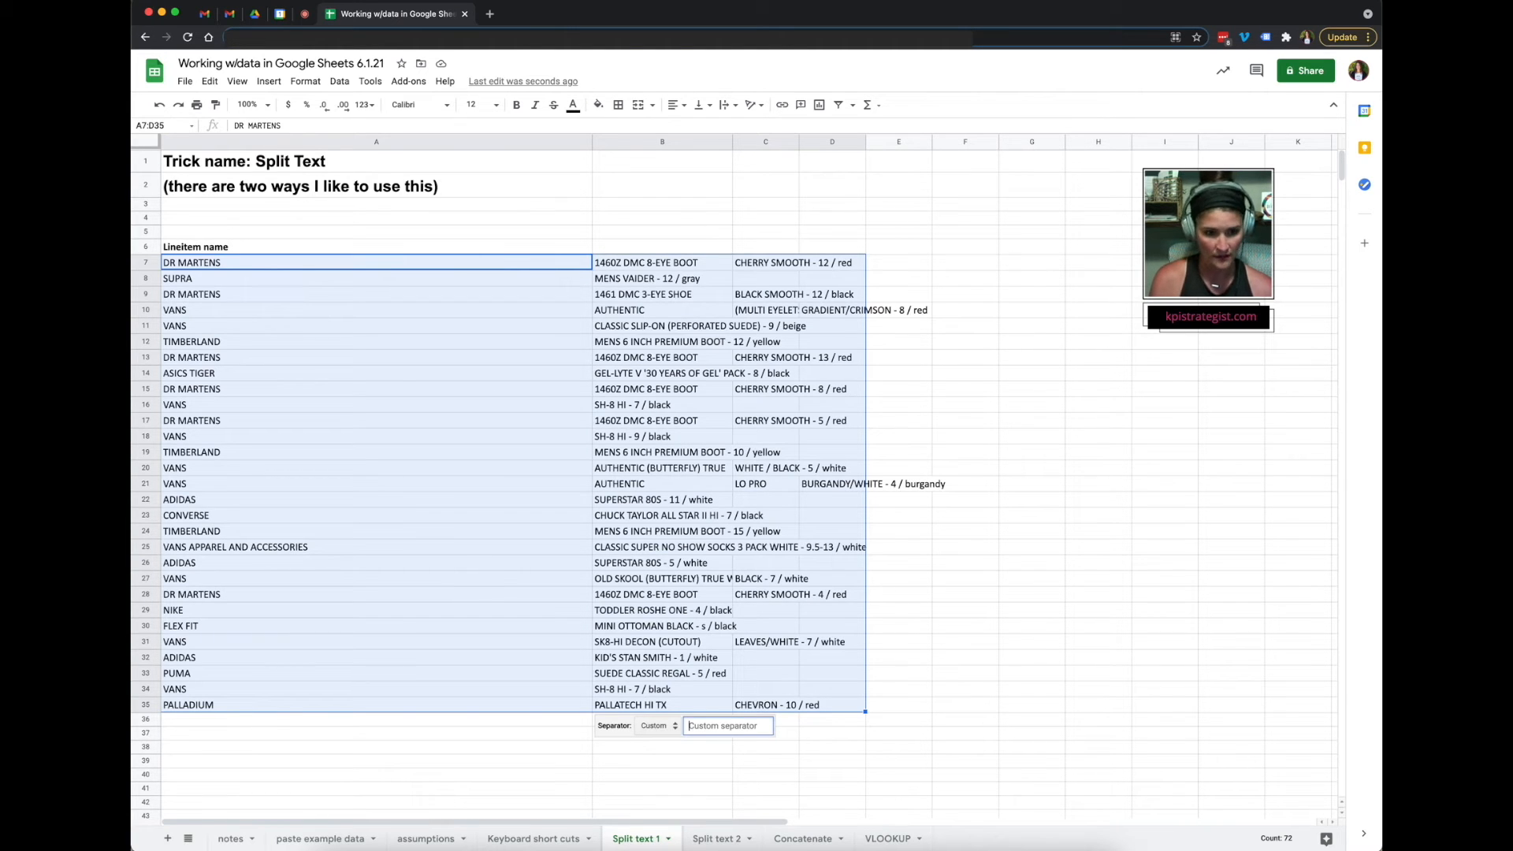
{"action": "type", "text": "#"}
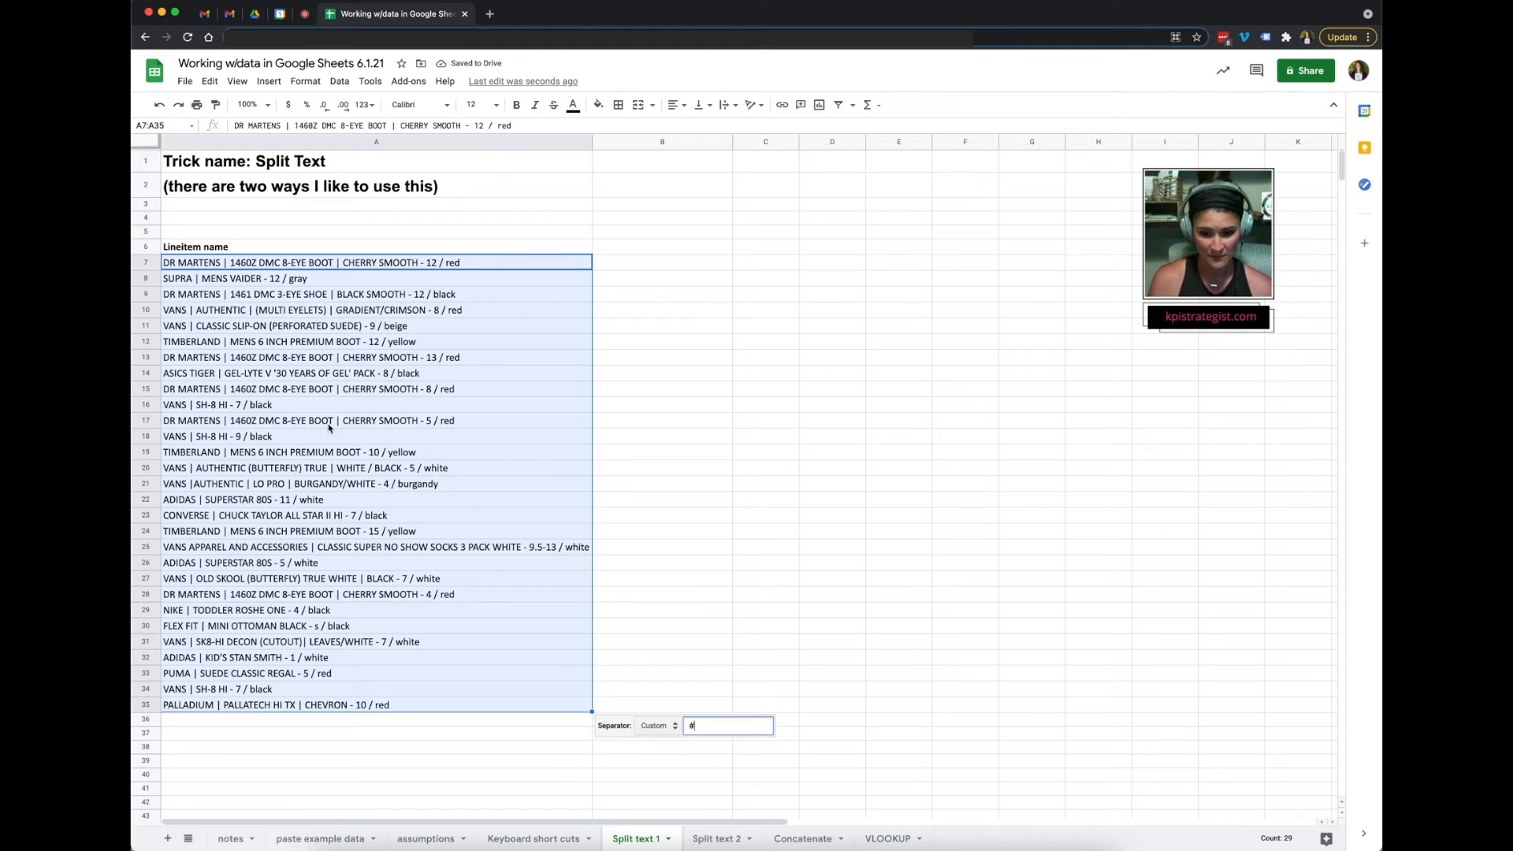
{"action": "key", "text": "BackSpace"}
{"action": "type", "text": "|"}
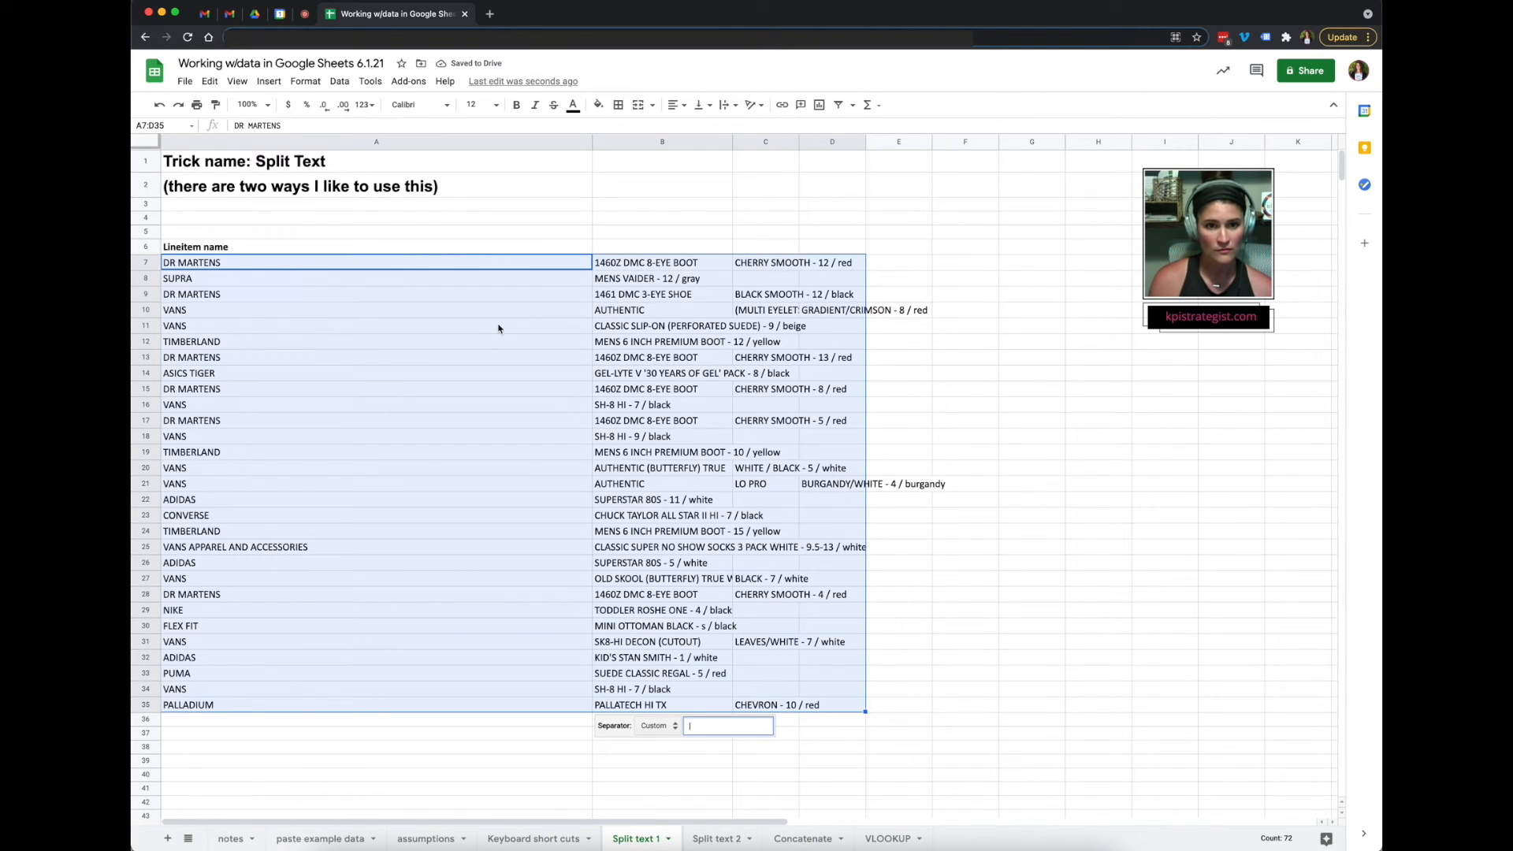
{"action": "left_click", "coordinate": [534, 231]}
{"action": "left_click", "coordinate": [507, 483]}
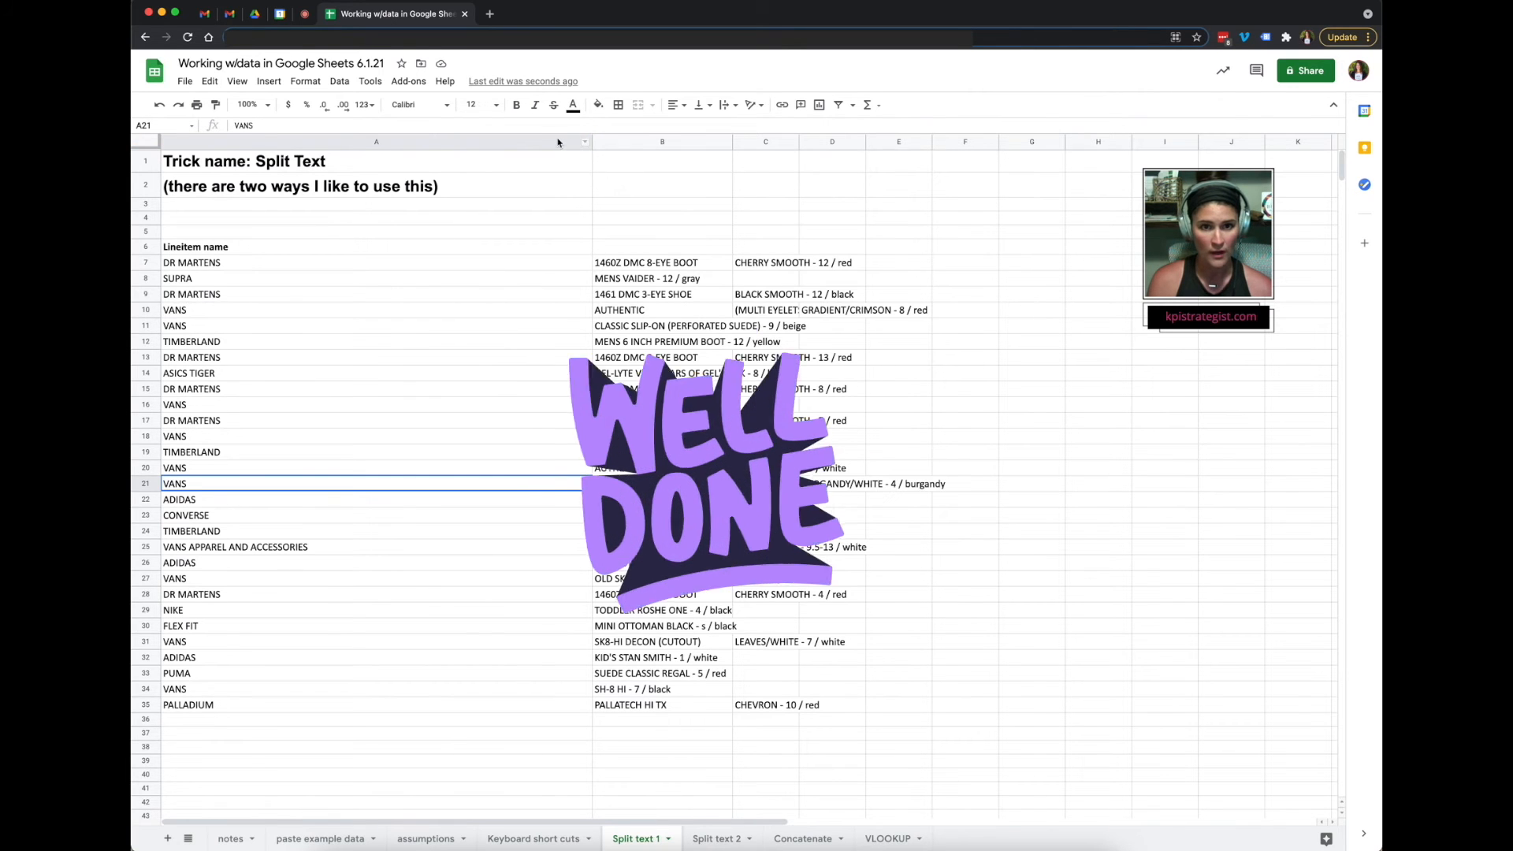
Narrow column A and widen columns B and C to fit the split text.
{"action": "left_click_drag", "start_coordinate": [590, 142], "coordinate": [337, 157]}
{"action": "left_click", "coordinate": [512, 373]}
{"action": "left_click_drag", "start_coordinate": [478, 137], "coordinate": [788, 143]}
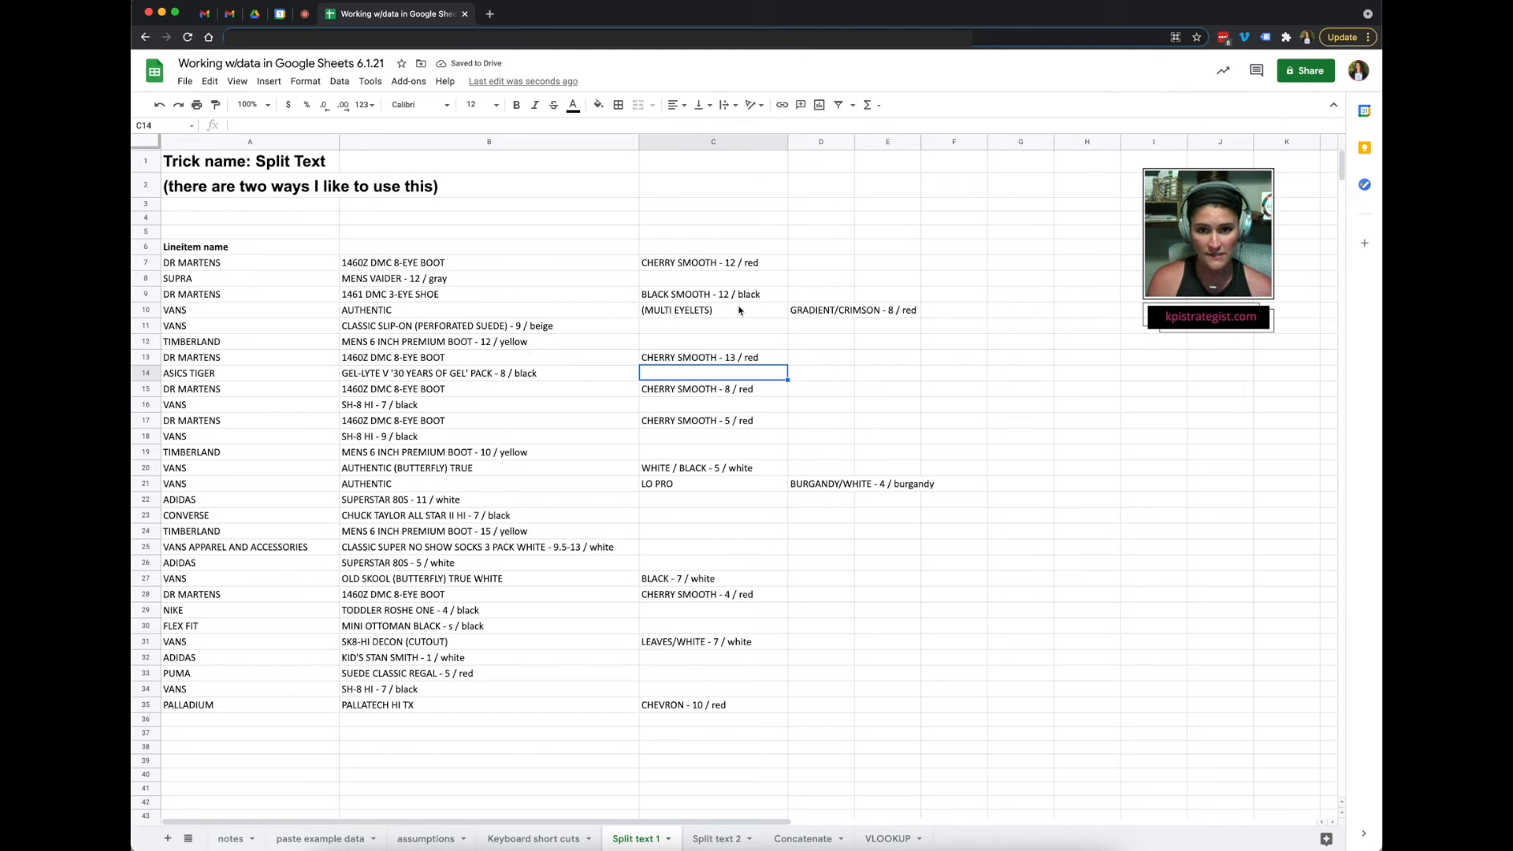
Inspect the split pieces in columns C and D of rows 10 and 21, and the product names in B7:B35.
{"action": "left_click_drag", "start_coordinate": [729, 312], "coordinate": [823, 313]}
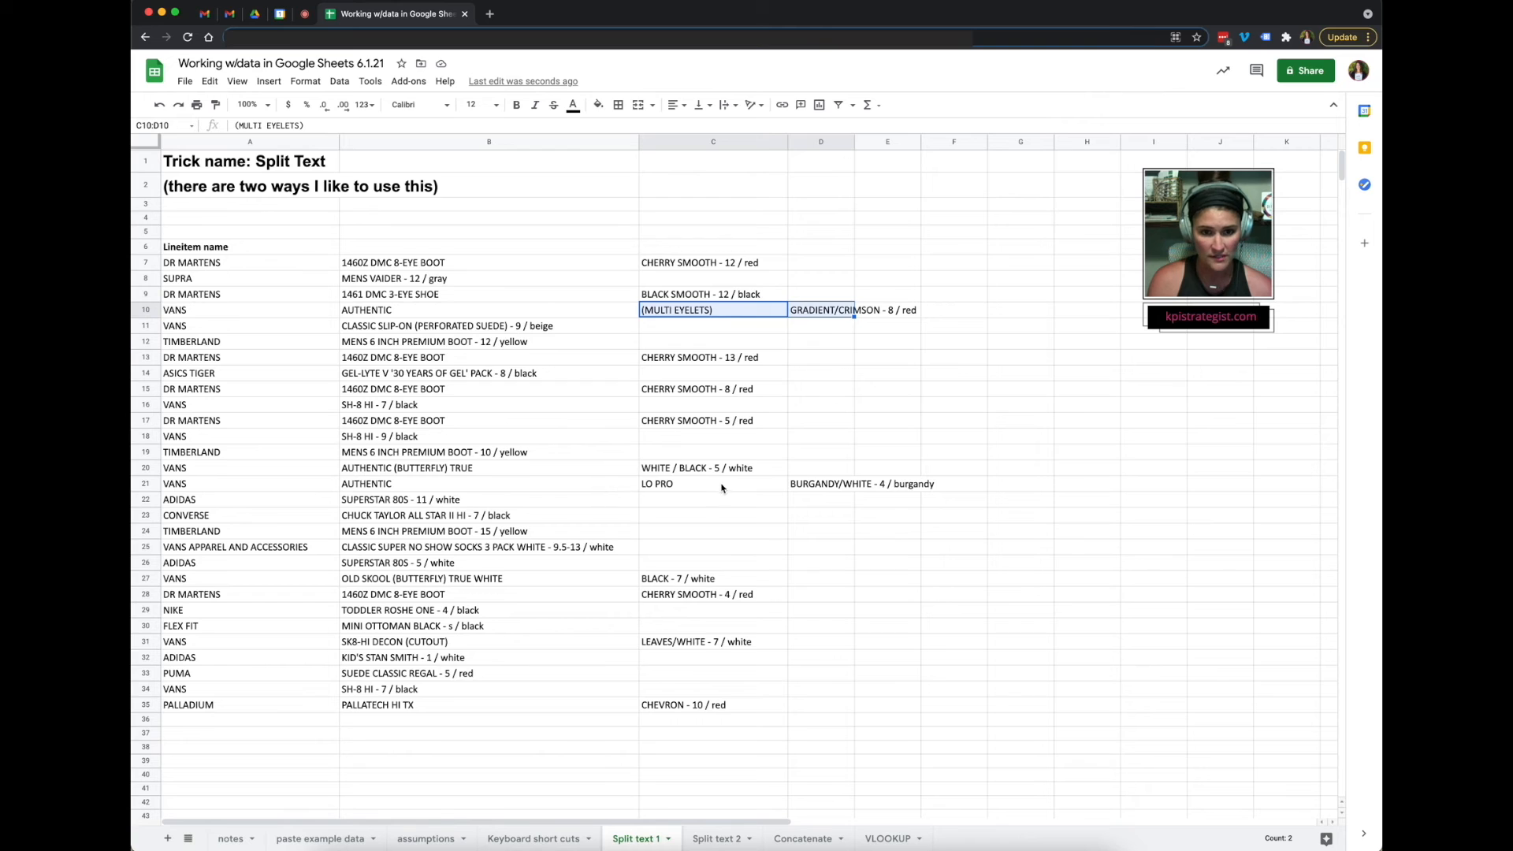
{"action": "left_click_drag", "start_coordinate": [729, 483], "coordinate": [802, 486]}
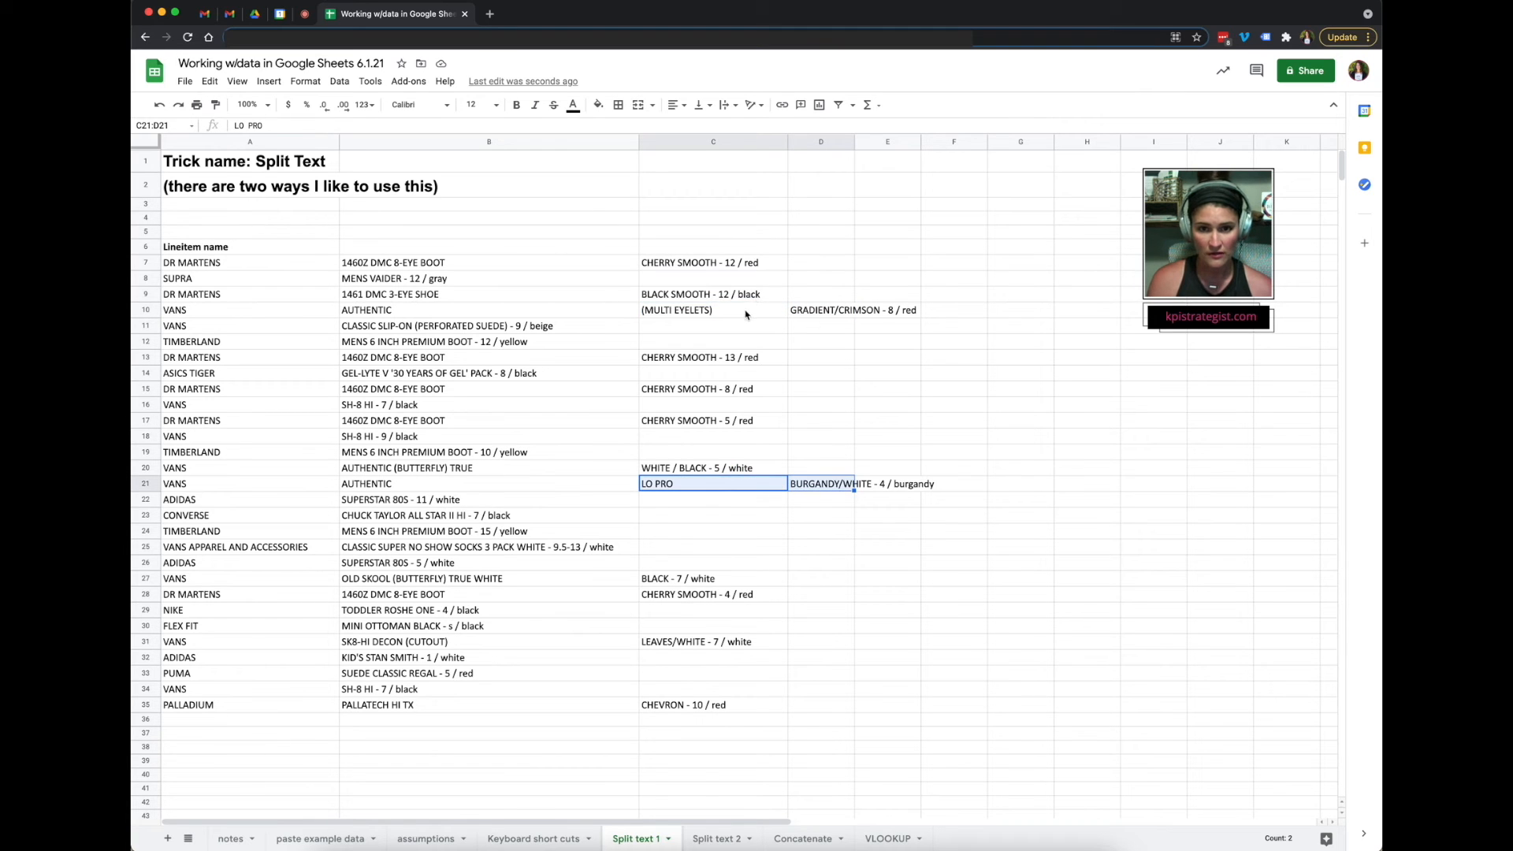
{"action": "left_click_drag", "start_coordinate": [746, 313], "coordinate": [811, 315]}
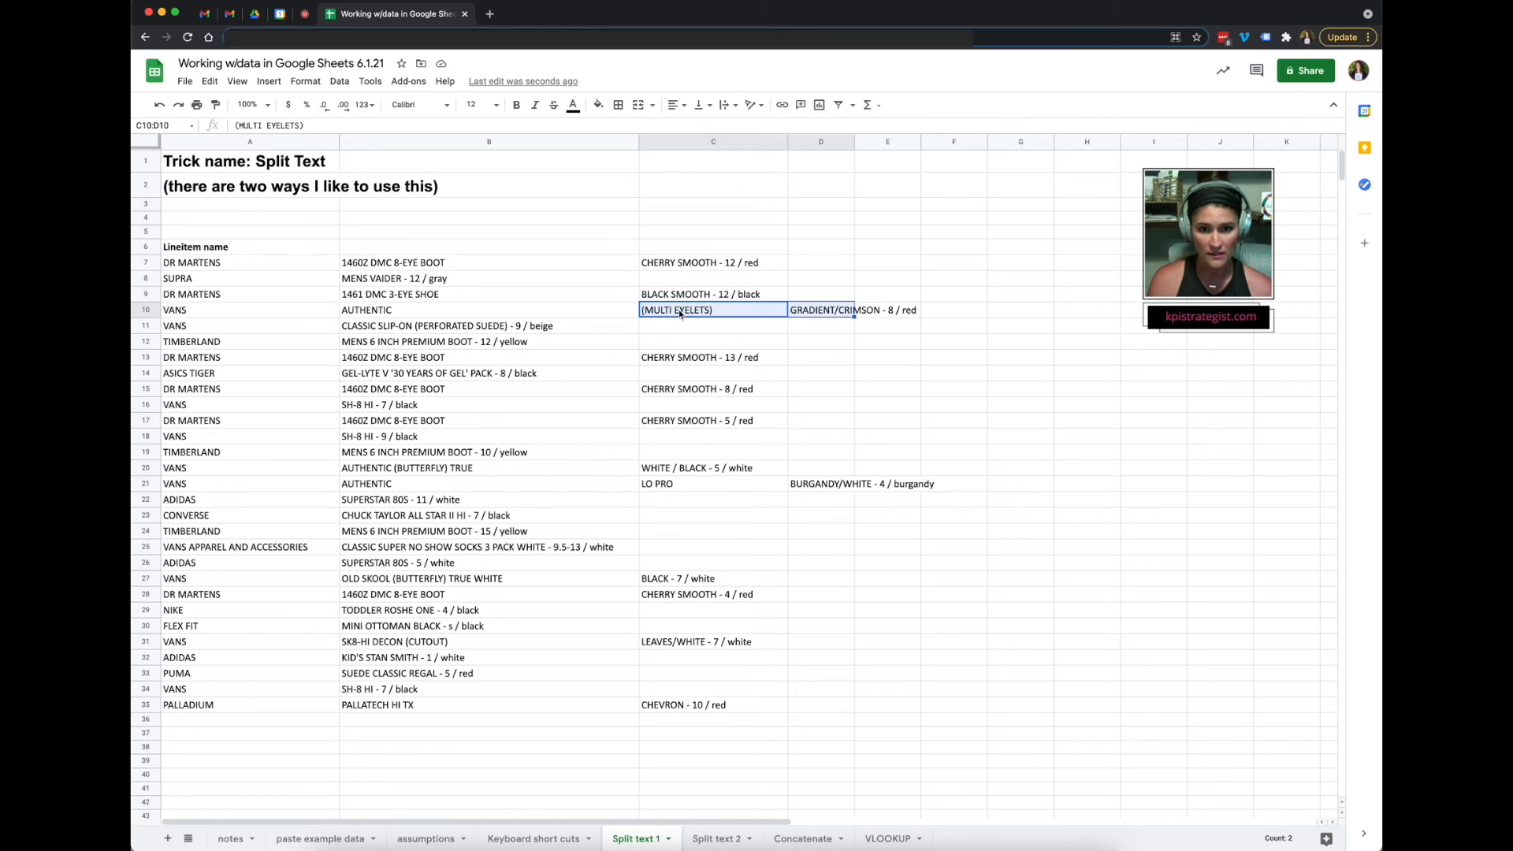
{"action": "left_click", "coordinate": [720, 418]}
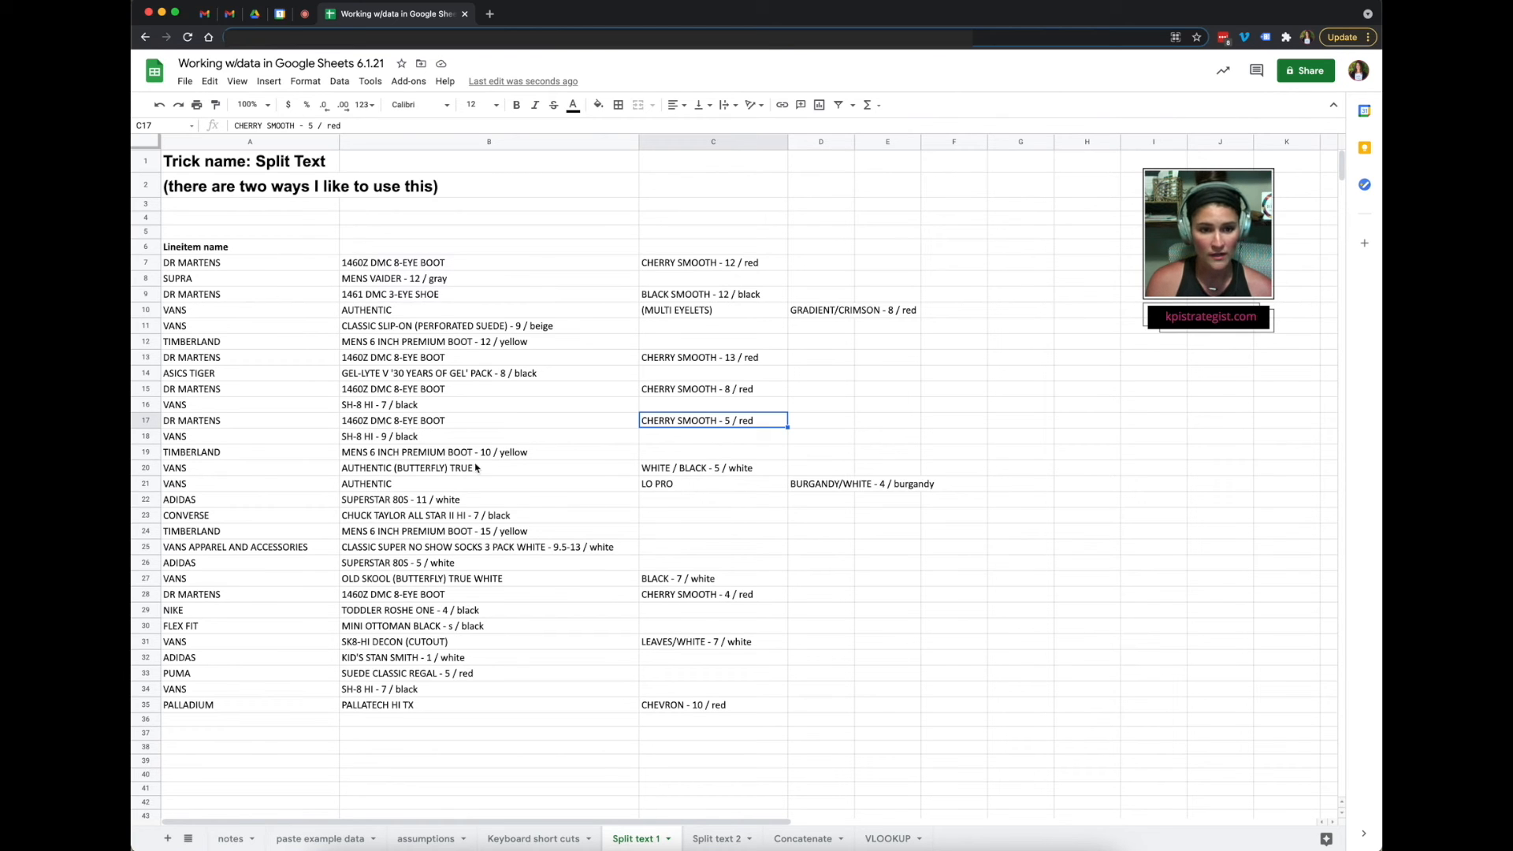
{"action": "left_click_drag", "start_coordinate": [397, 267], "coordinate": [411, 715]}
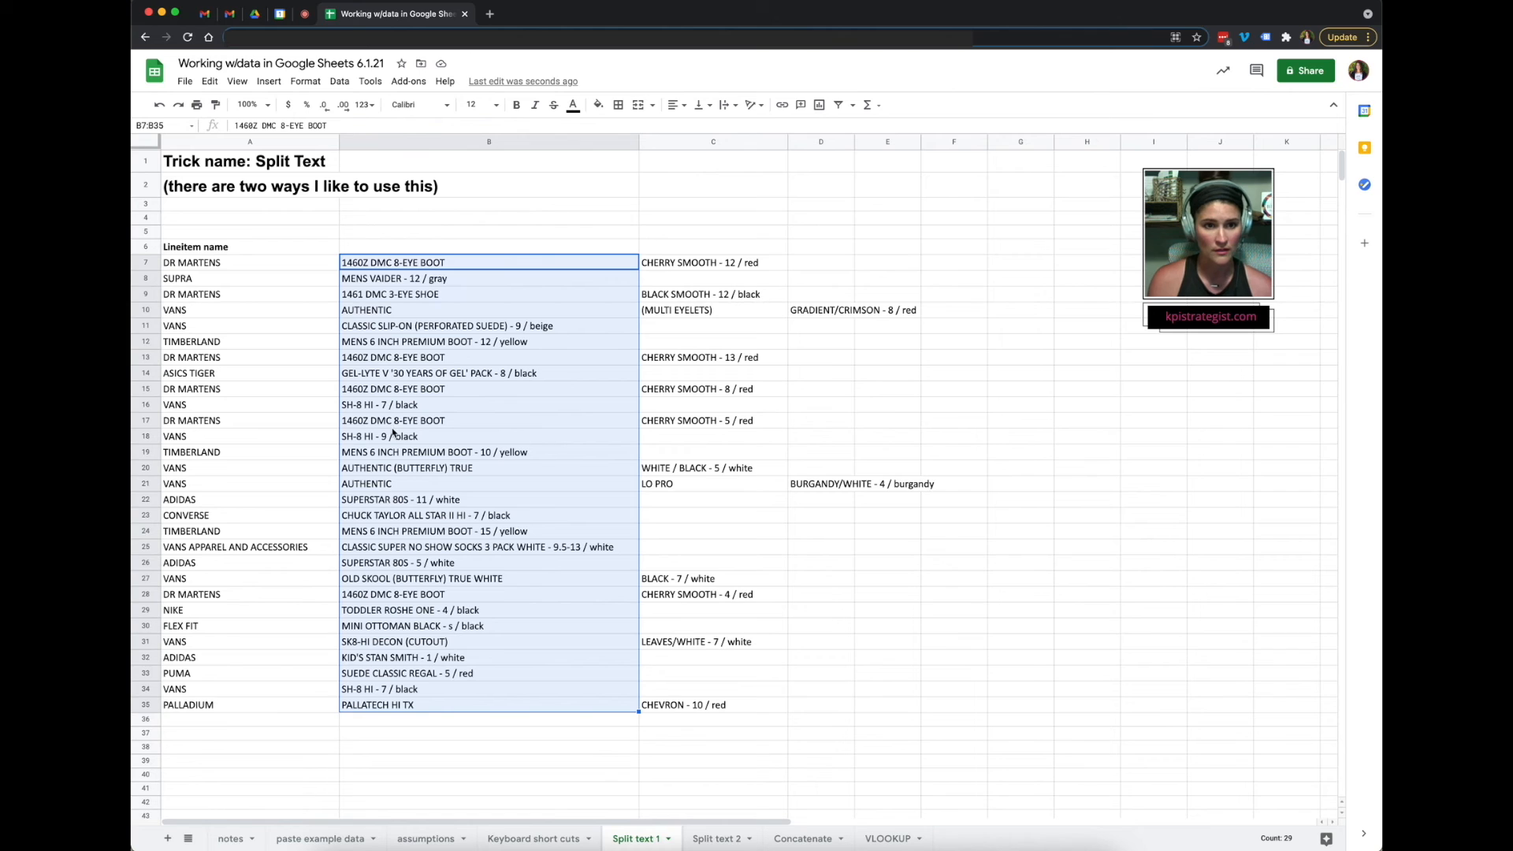
{"action": "left_click", "coordinate": [413, 375]}
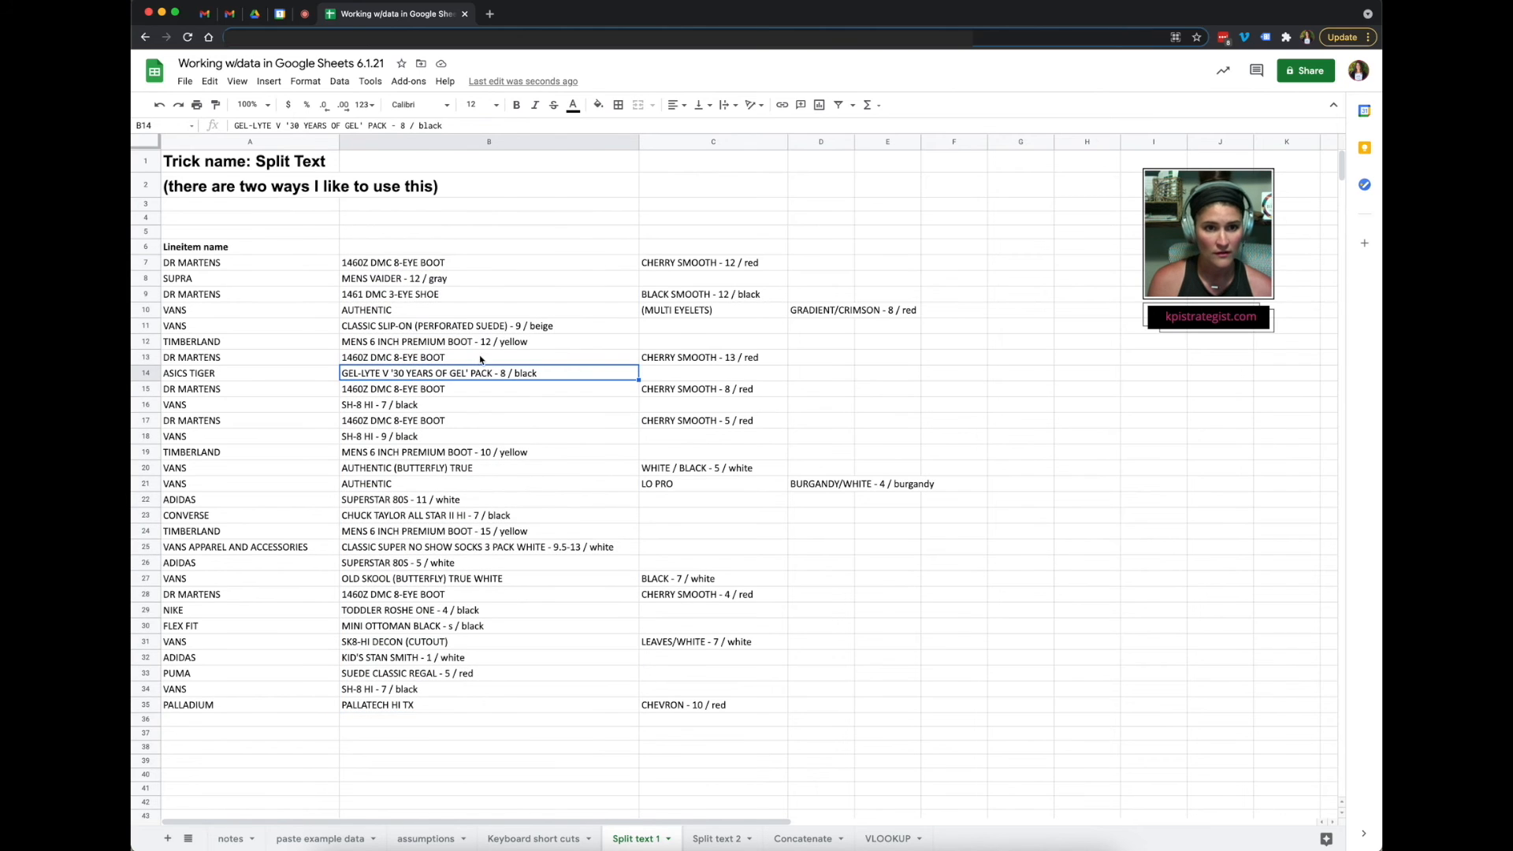
{"action": "left_click", "coordinate": [403, 264]}
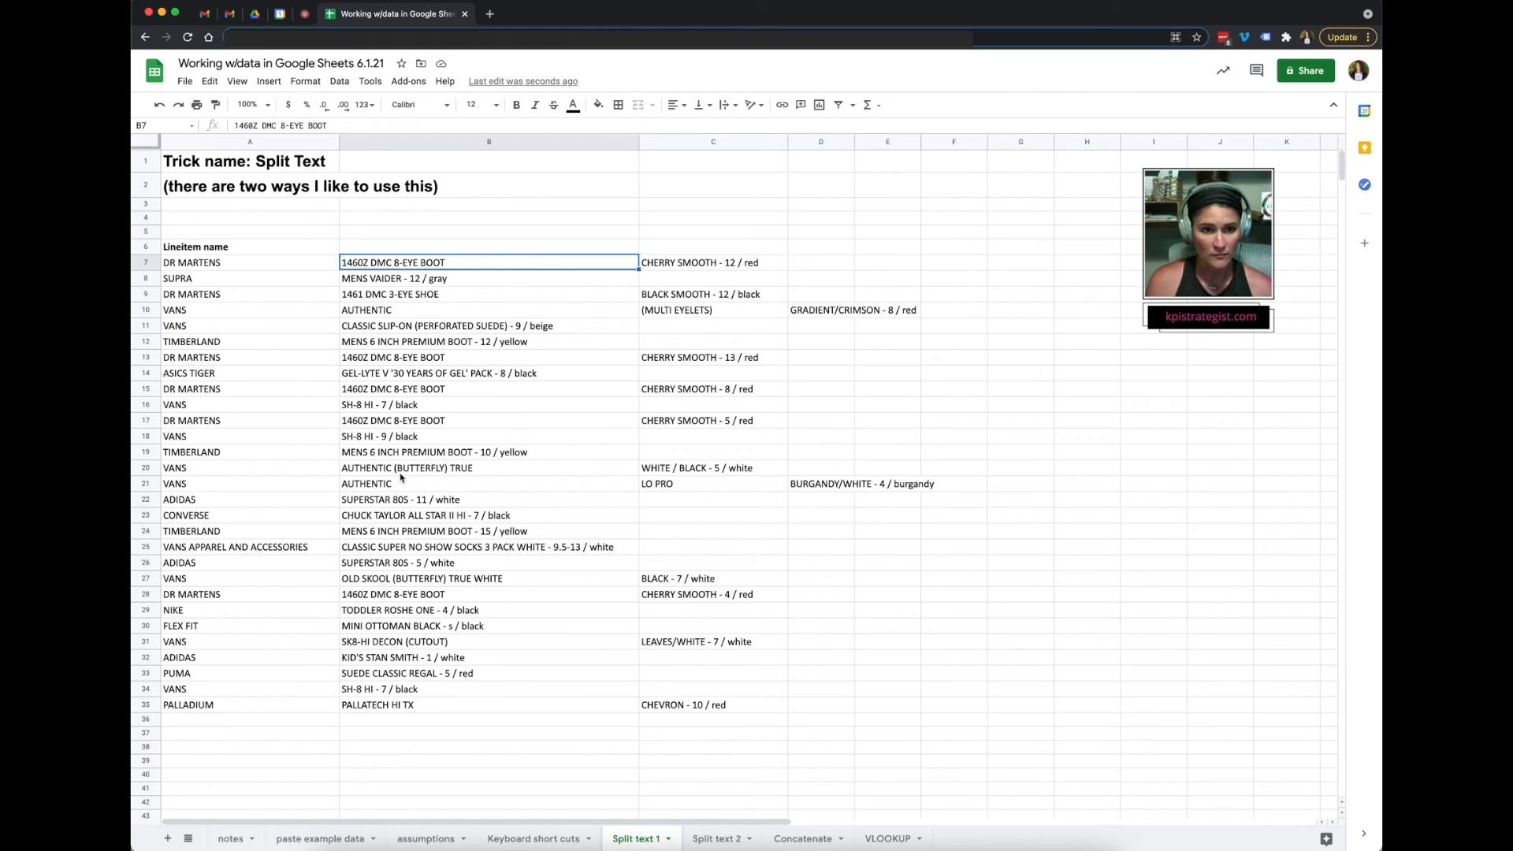
On the Split text 2 sheet, split the Vans line items in A6:A14 into columns with automatic separator detection.
{"action": "left_click", "coordinate": [716, 838]}
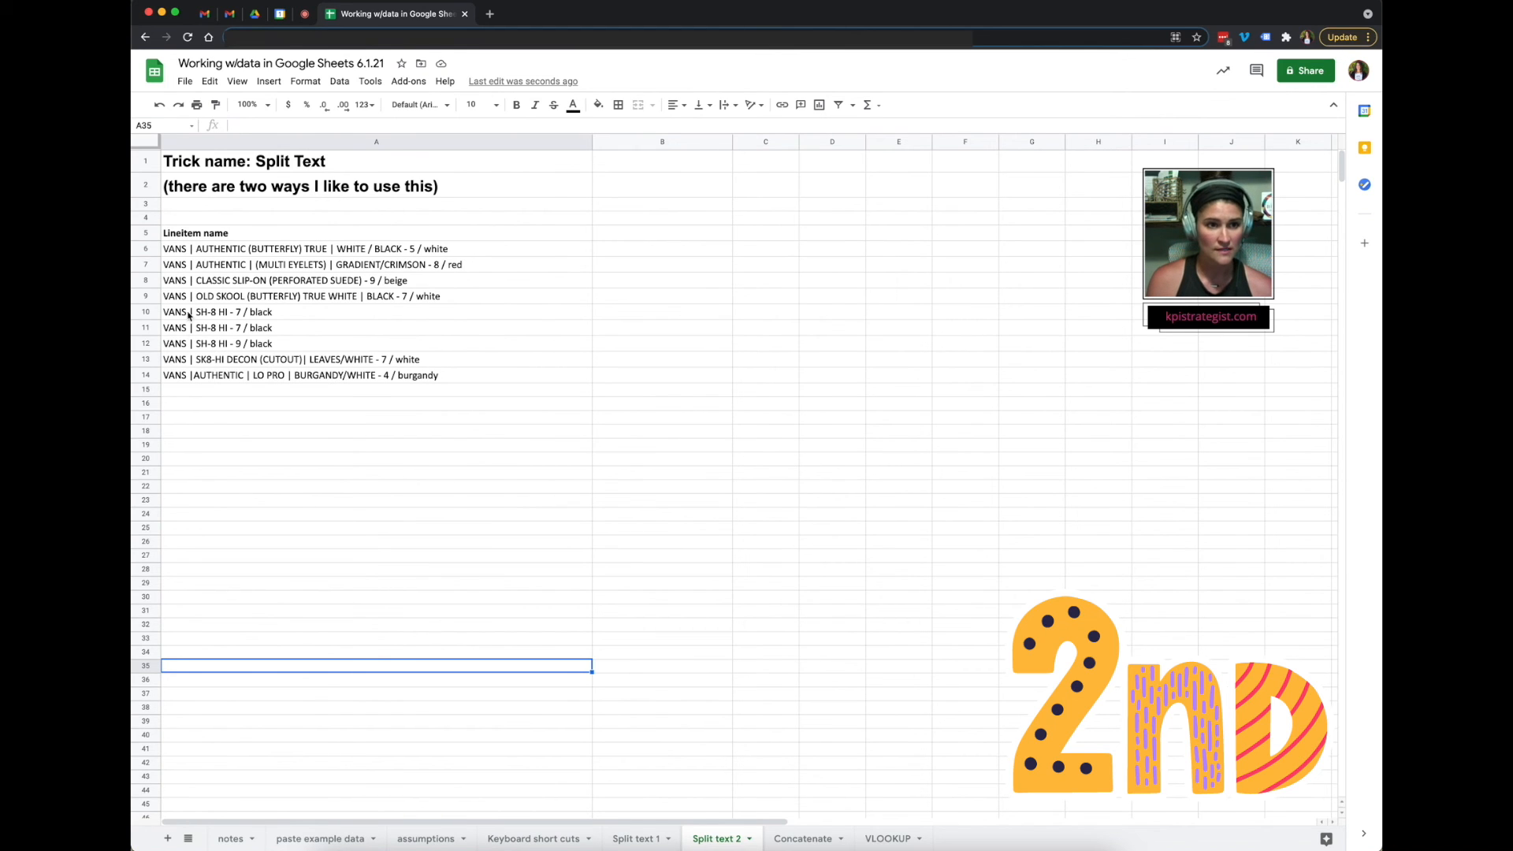
{"action": "left_click_drag", "start_coordinate": [180, 247], "coordinate": [187, 378]}
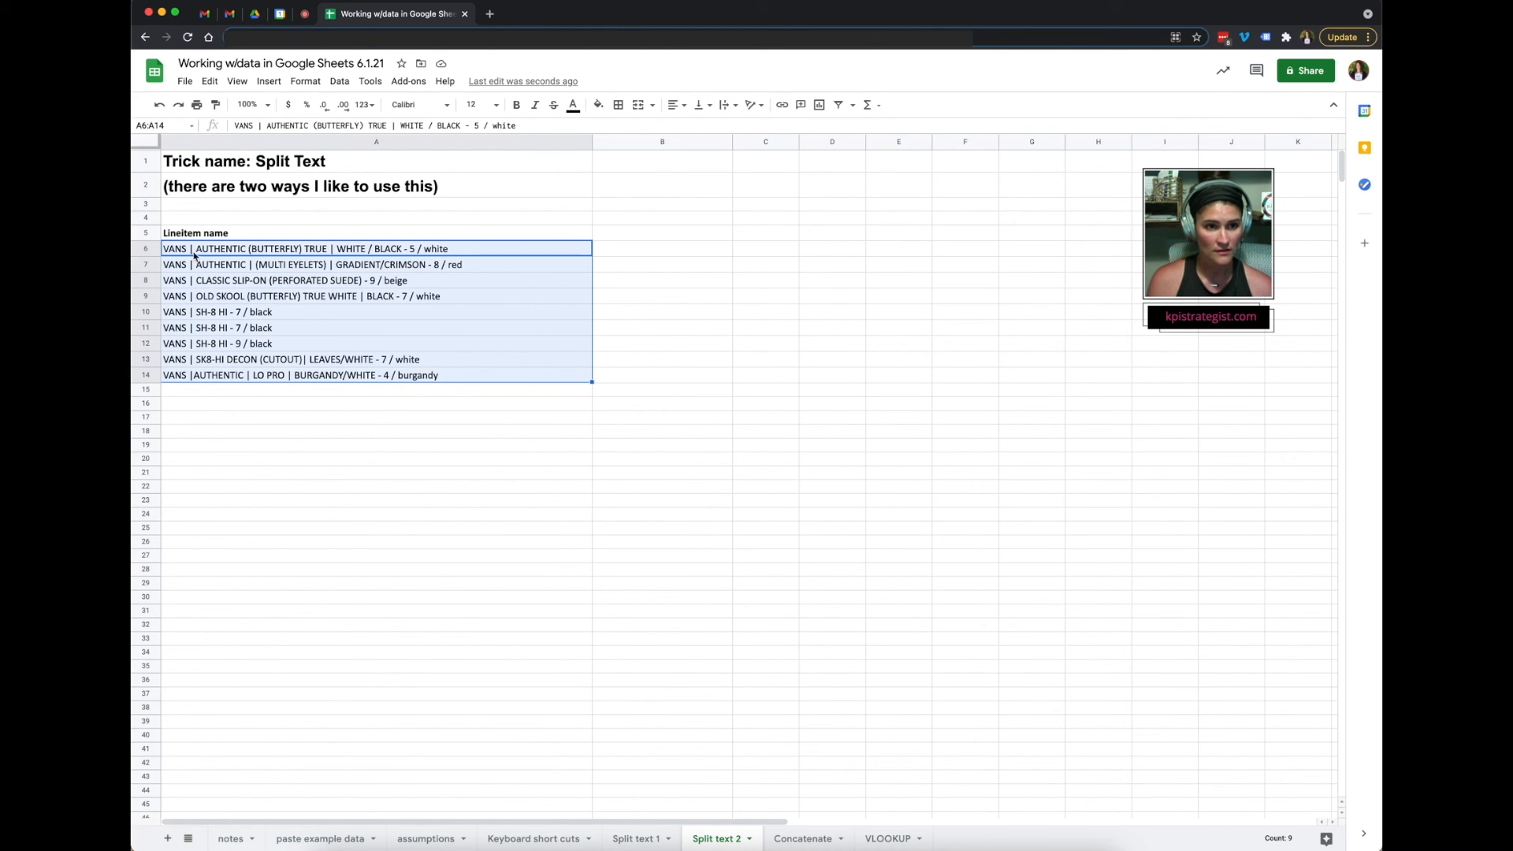
{"action": "left_click", "coordinate": [203, 404]}
{"action": "left_click_drag", "start_coordinate": [176, 248], "coordinate": [200, 389]}
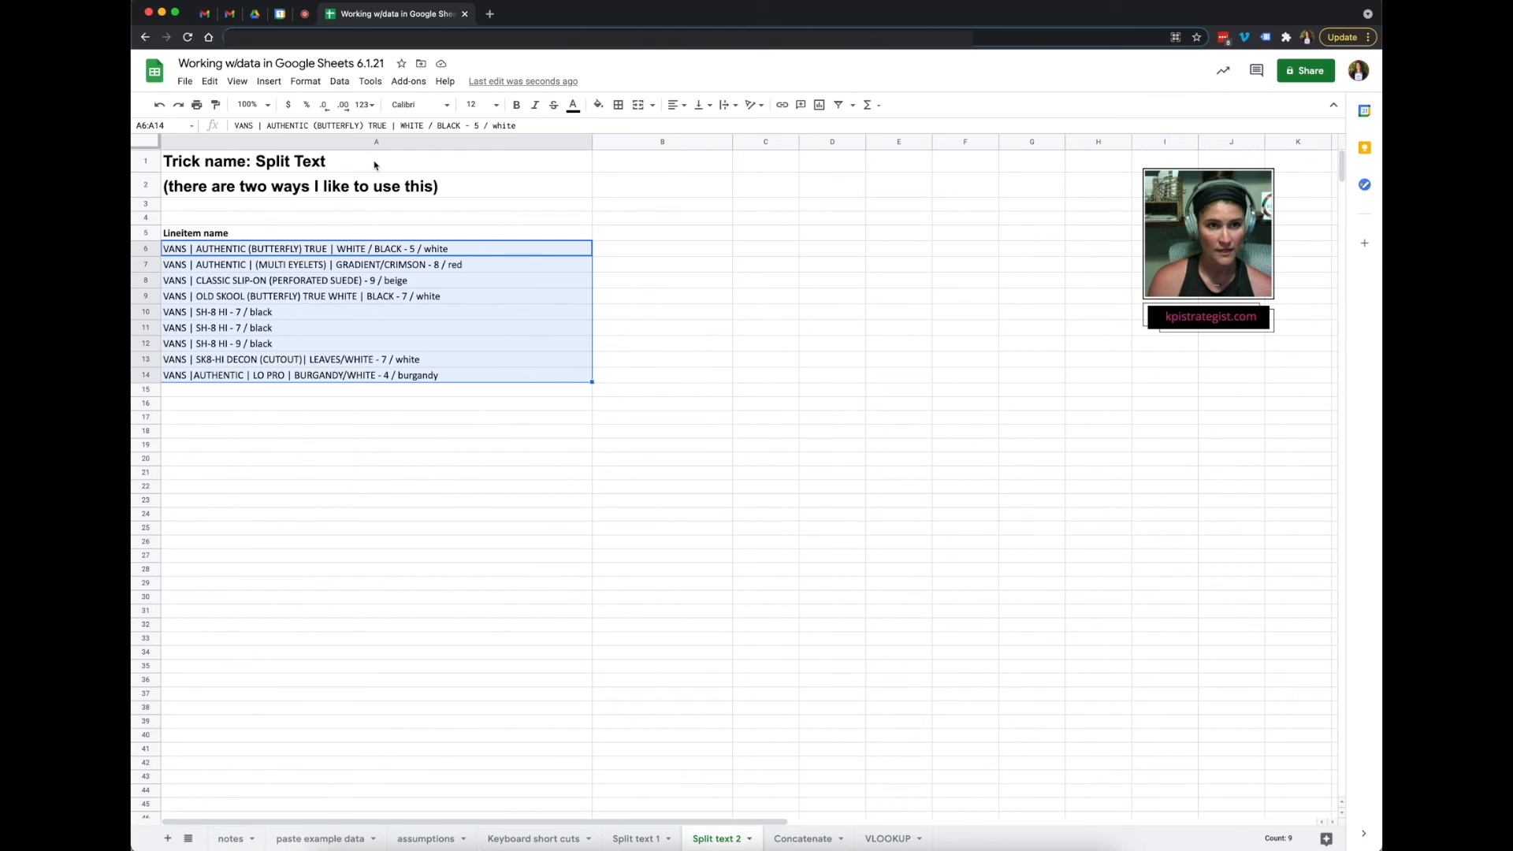
{"action": "left_click", "coordinate": [341, 83]}
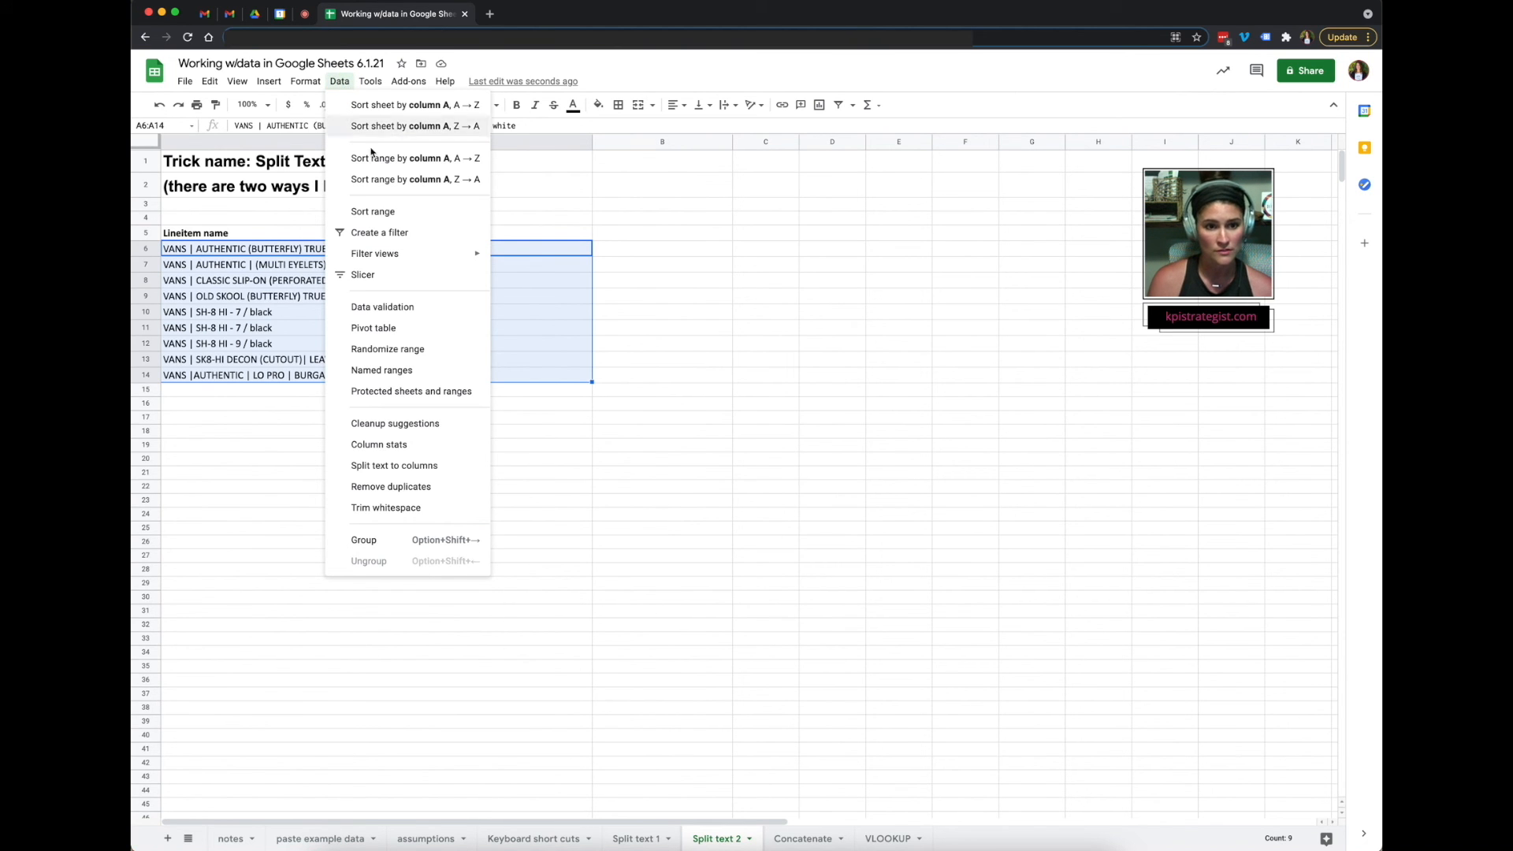
{"action": "left_click", "coordinate": [378, 472]}
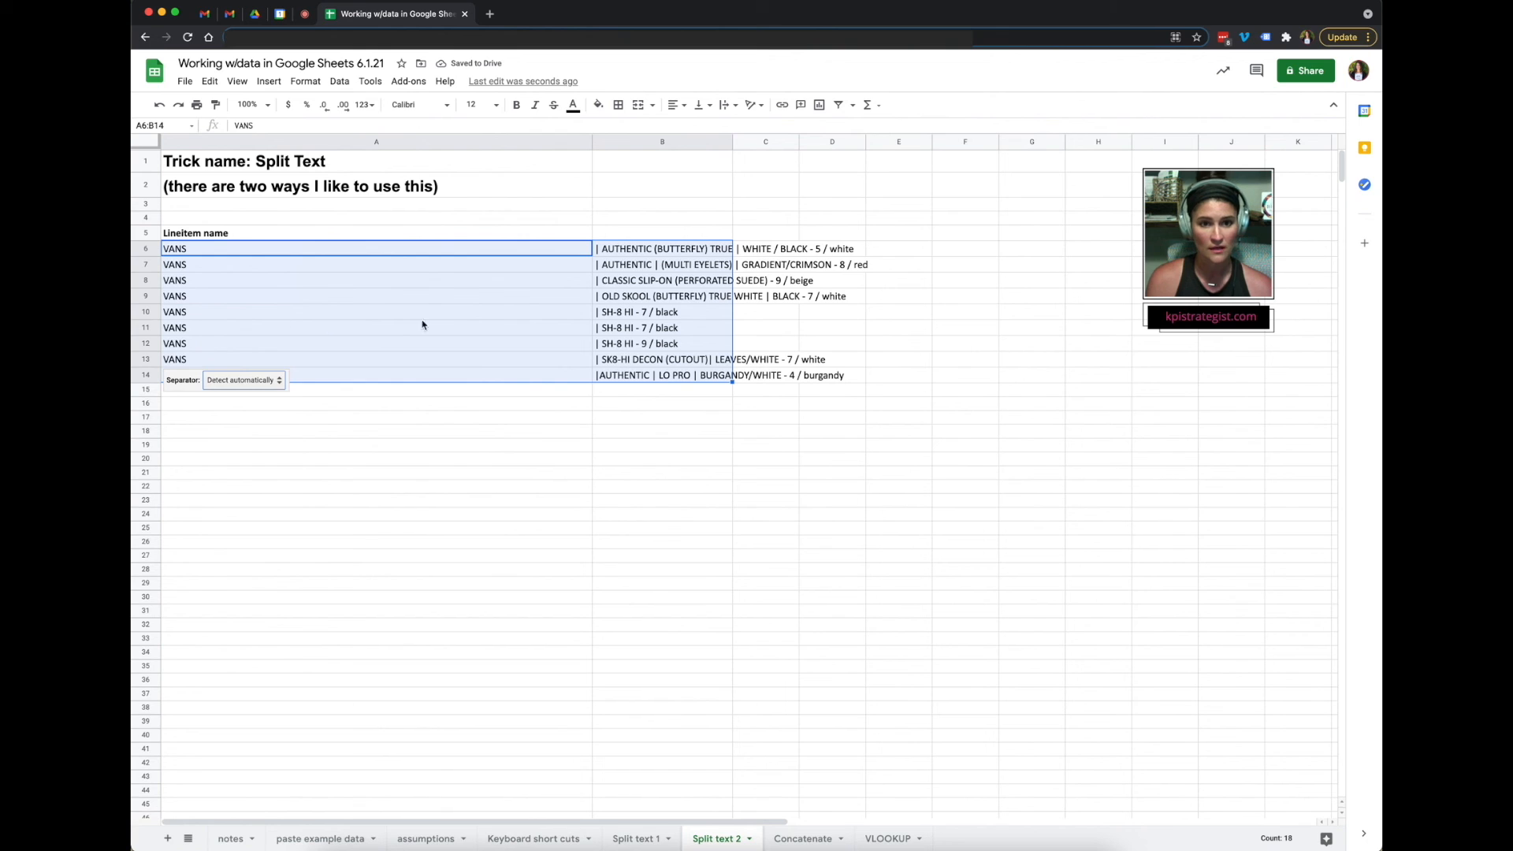
{"action": "left_click", "coordinate": [313, 472]}
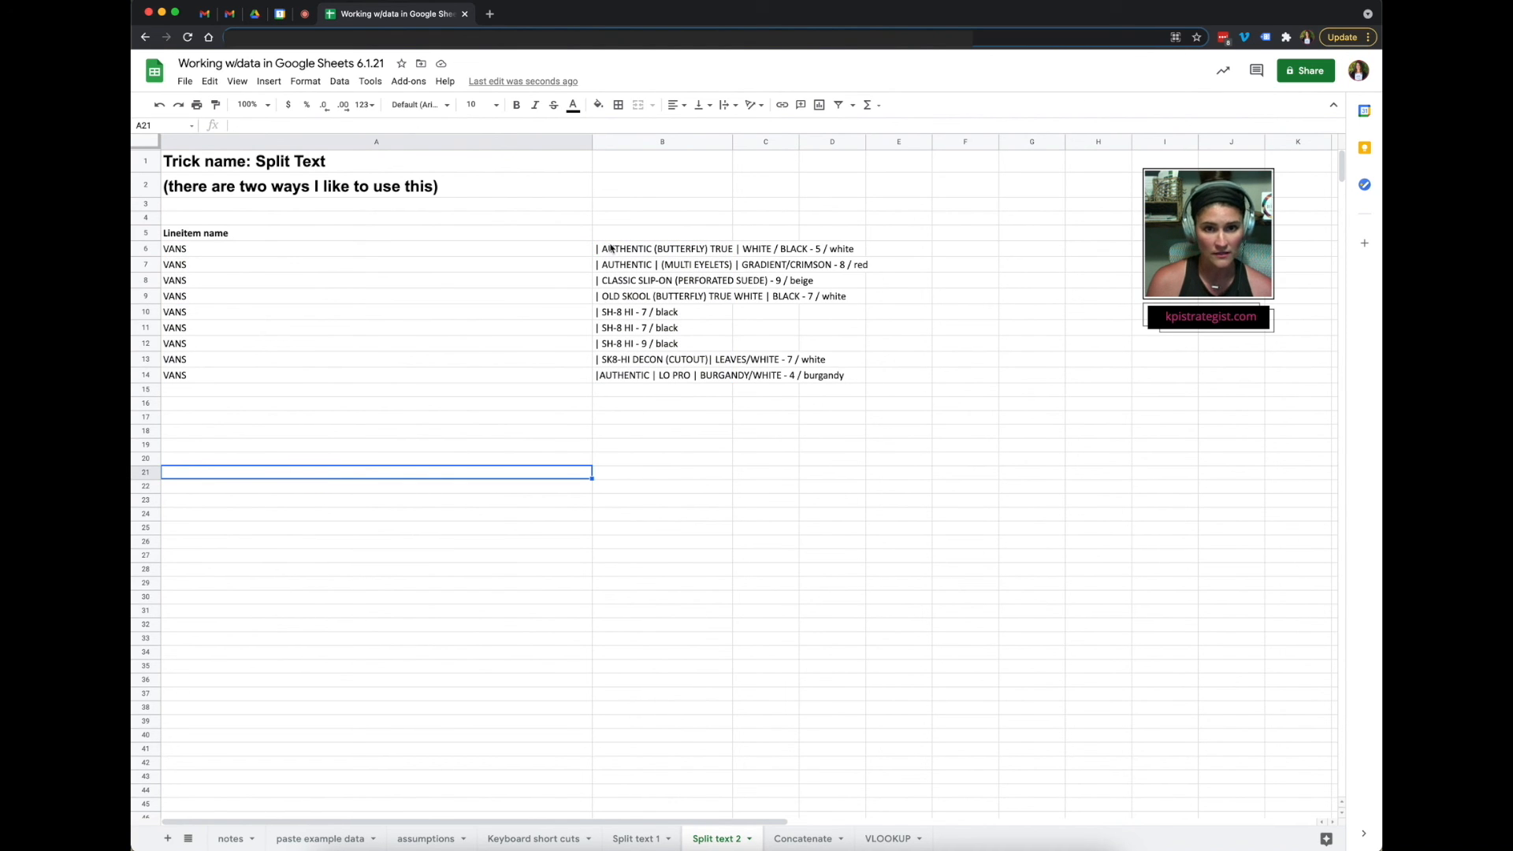
{"action": "left_click_drag", "start_coordinate": [213, 254], "coordinate": [213, 375]}
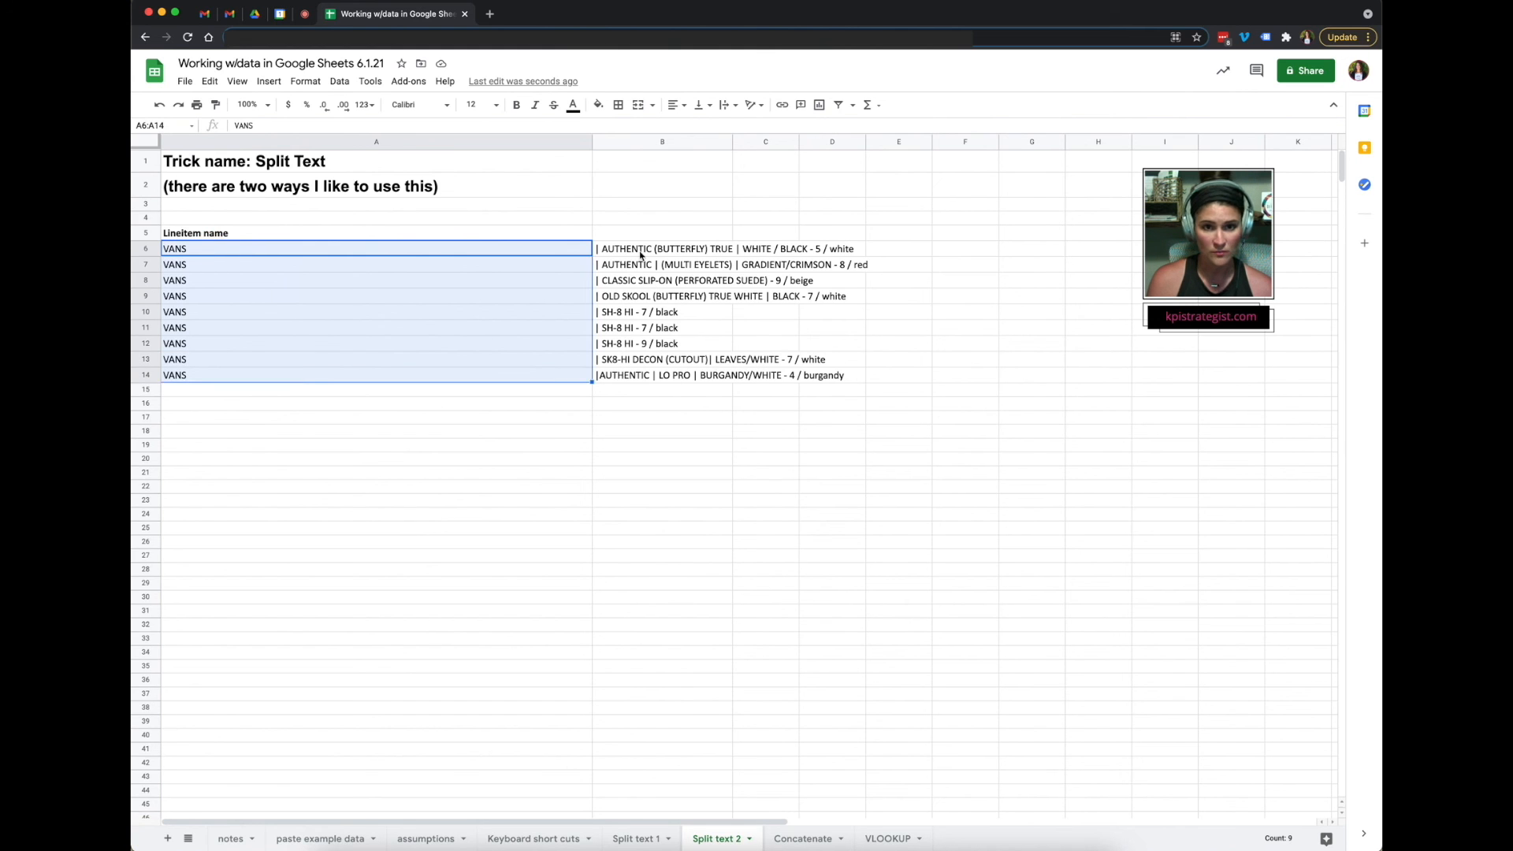